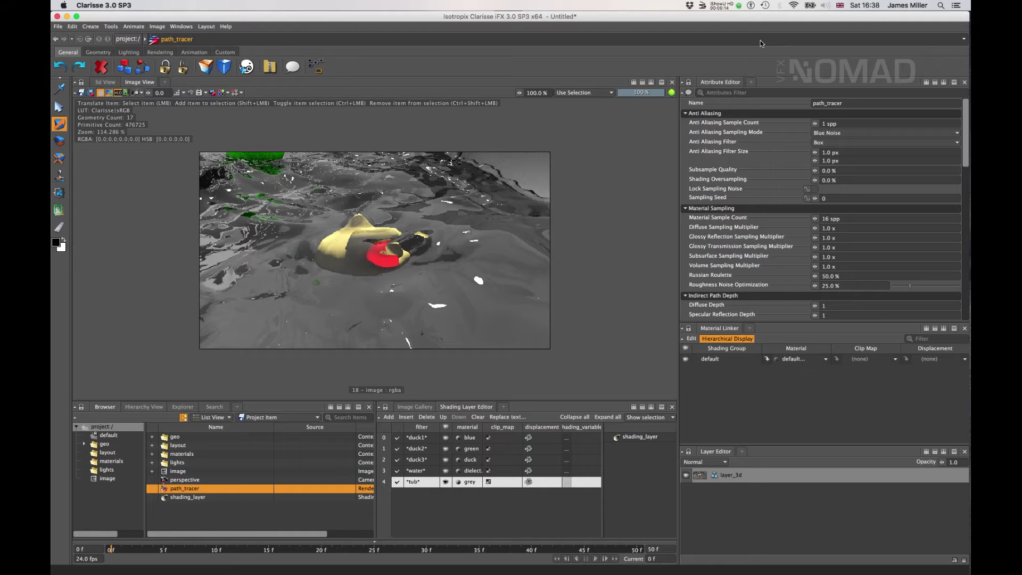
Save the project as clarisse_setup_lesson1.project in the clarisse_lesson1 folder, replacing the existing file
click(58, 27)
click(105, 82)
click(462, 179)
click(681, 423)
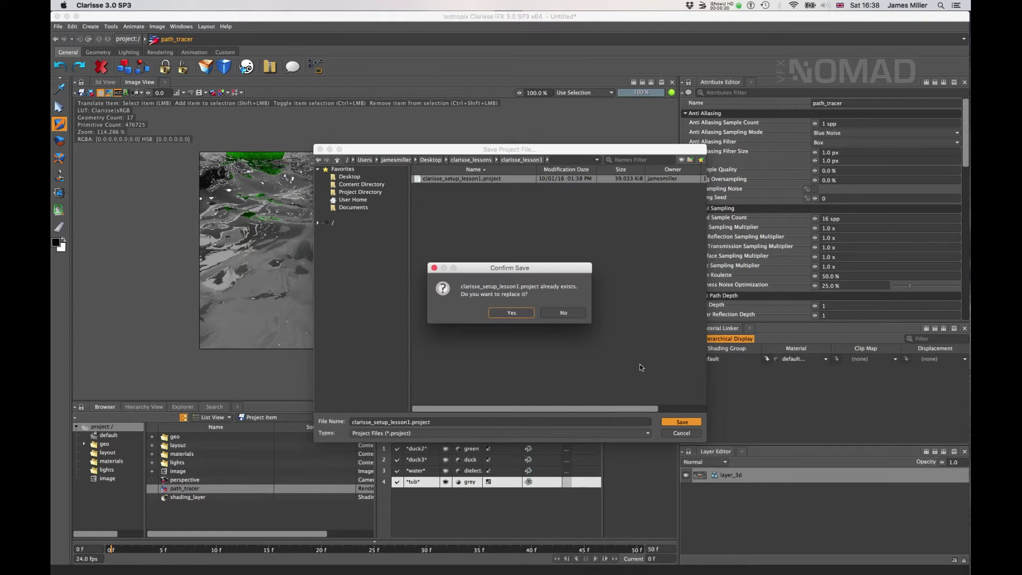
click(515, 313)
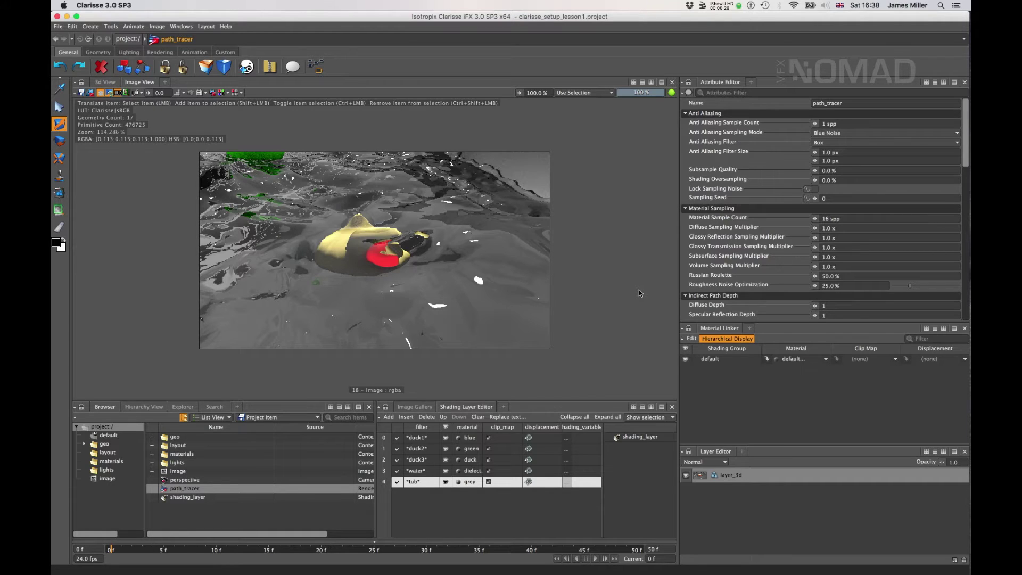
Set the path tracer's anti-aliasing filter to Blackman-Harris and open its anti-aliasing sample count for editing
click(183, 490)
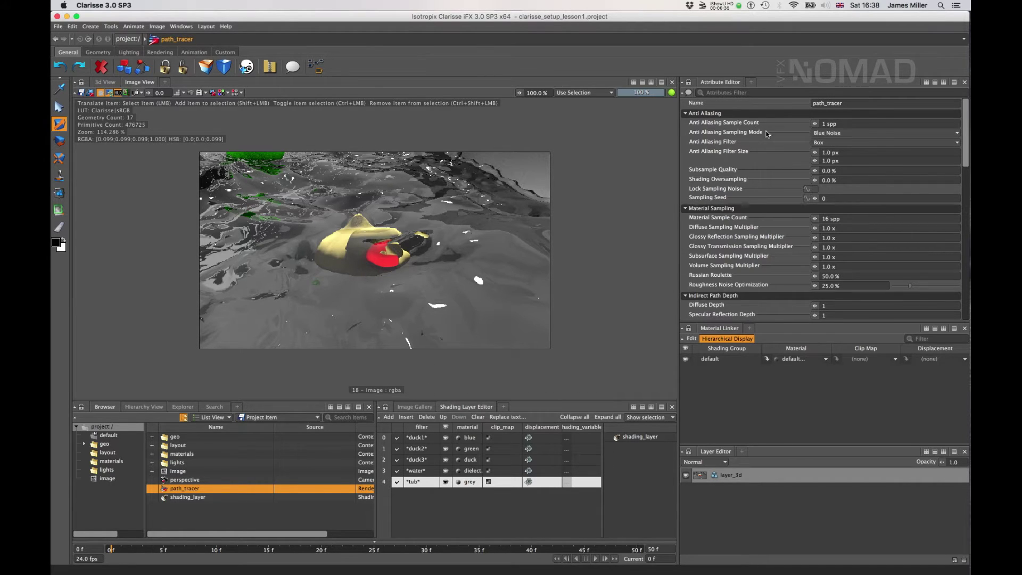
mouse_move(763, 155)
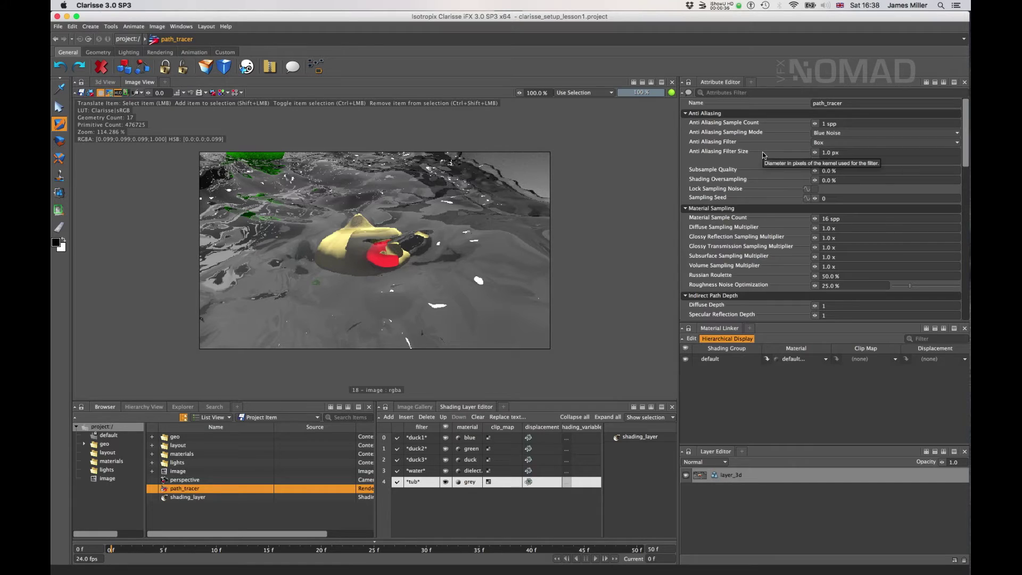
click(856, 143)
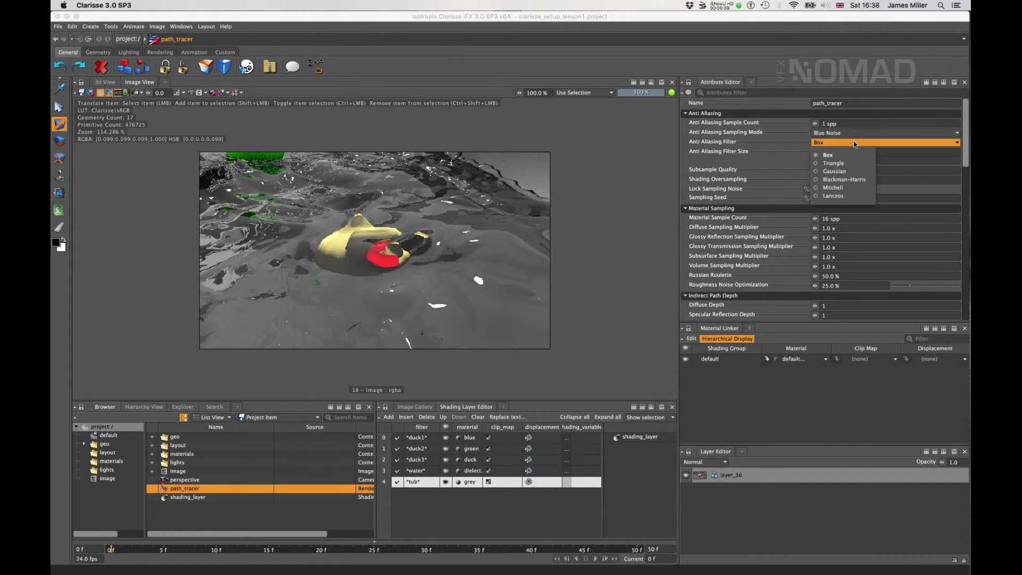
click(846, 180)
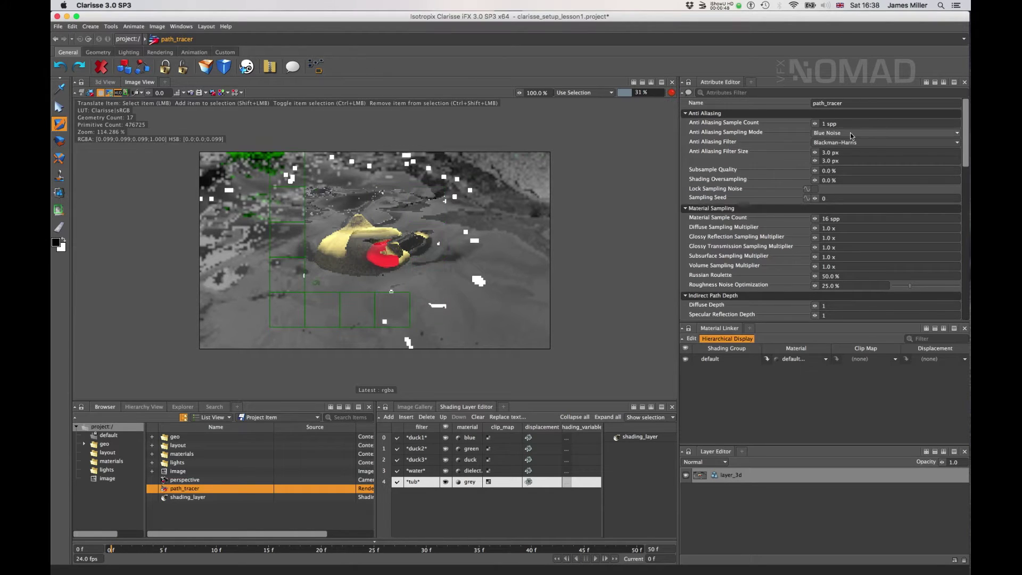
click(830, 124)
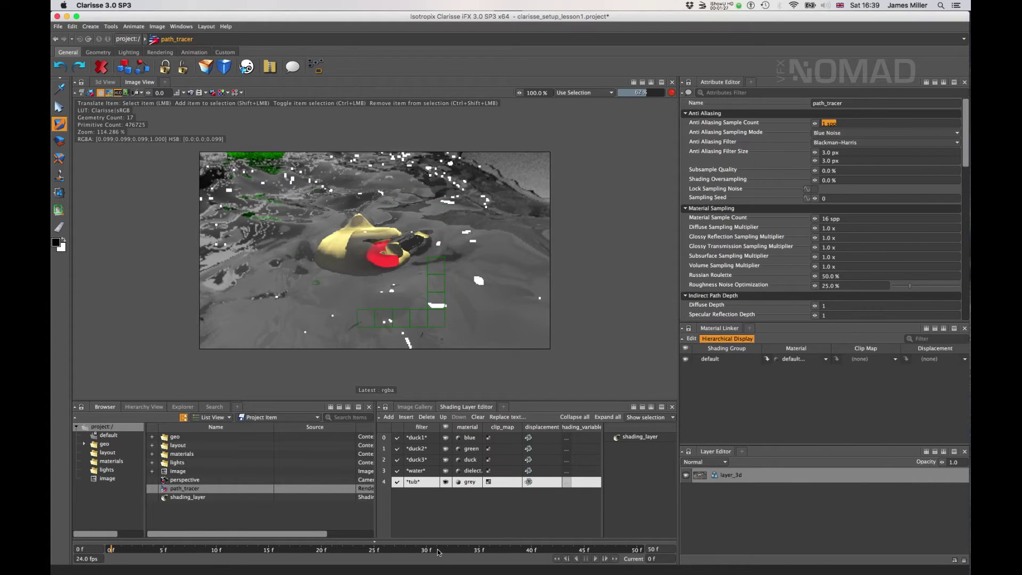
Override the renderer's material sample count on the green material with 0 spp
click(110, 461)
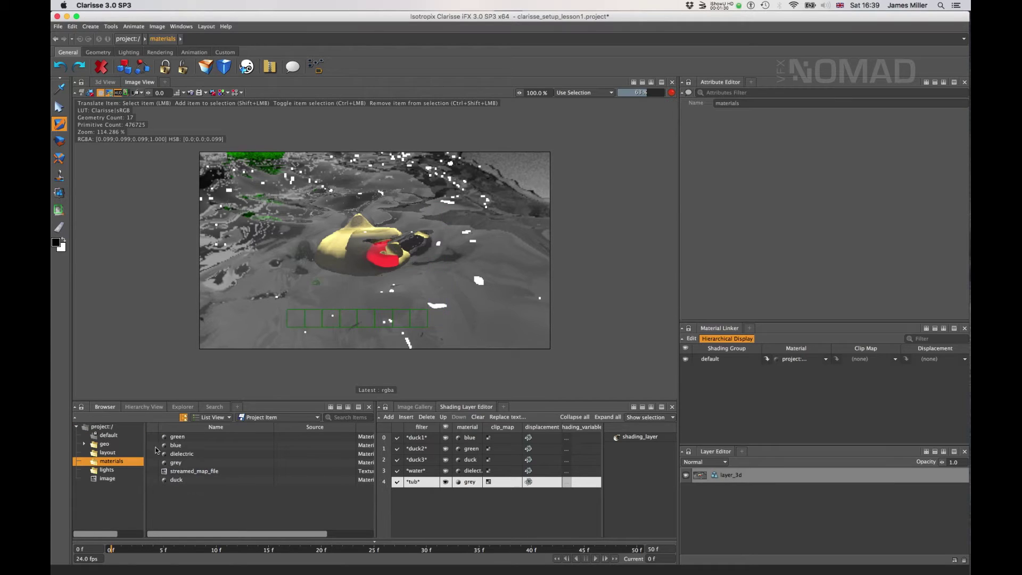
click(183, 437)
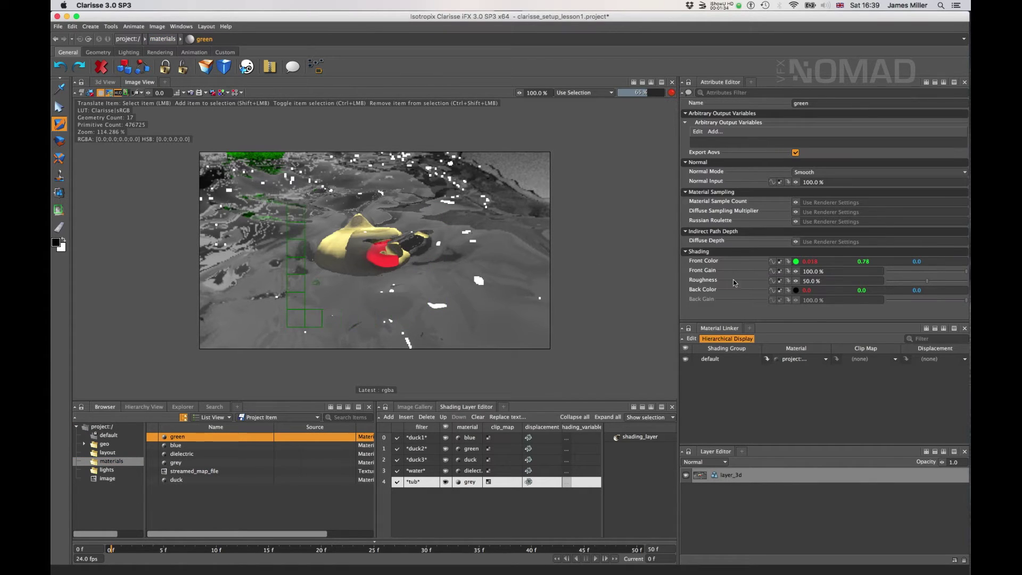
click(795, 202)
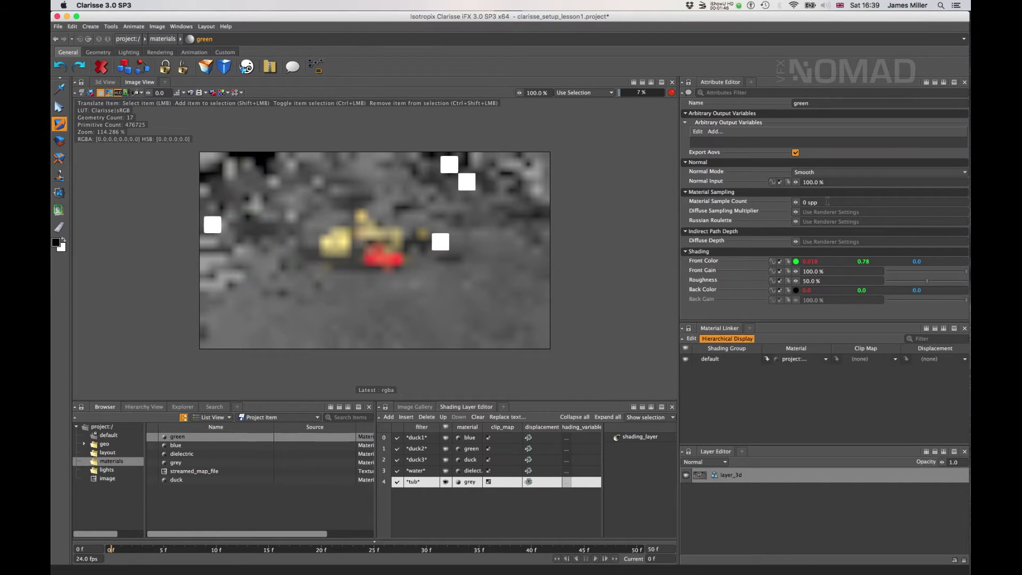
drag(812, 203, 830, 202)
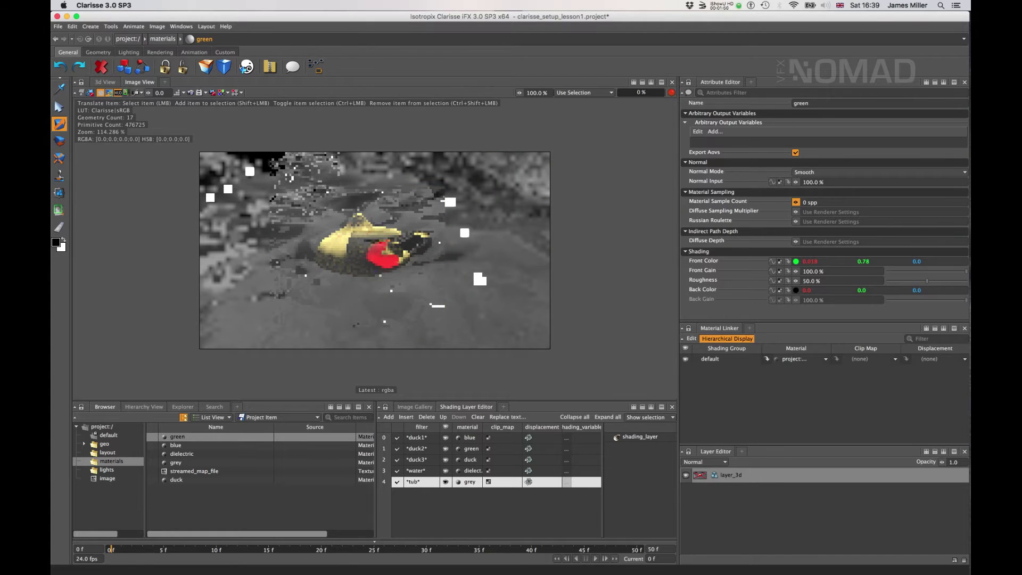
click(816, 212)
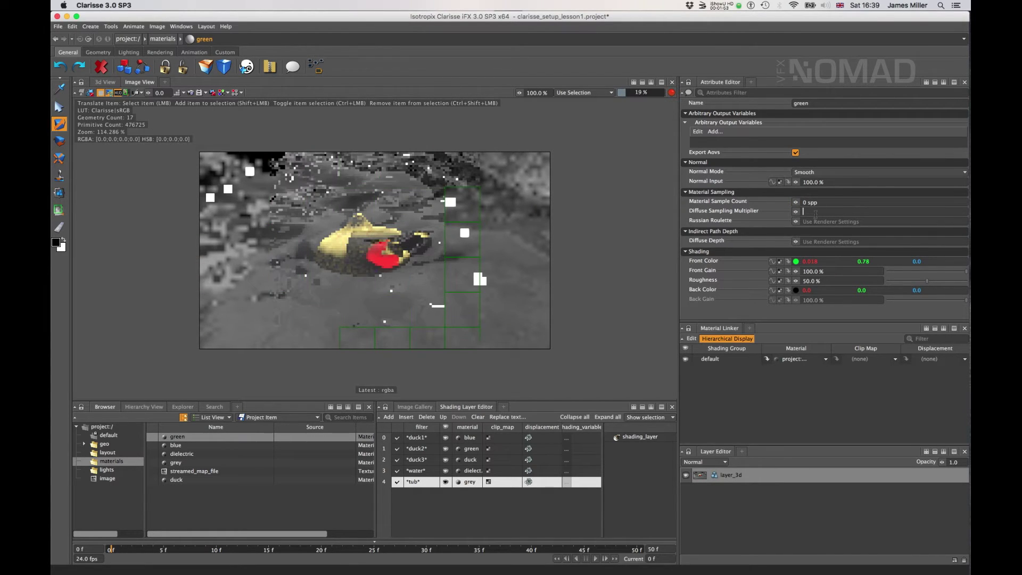
click(831, 231)
click(831, 221)
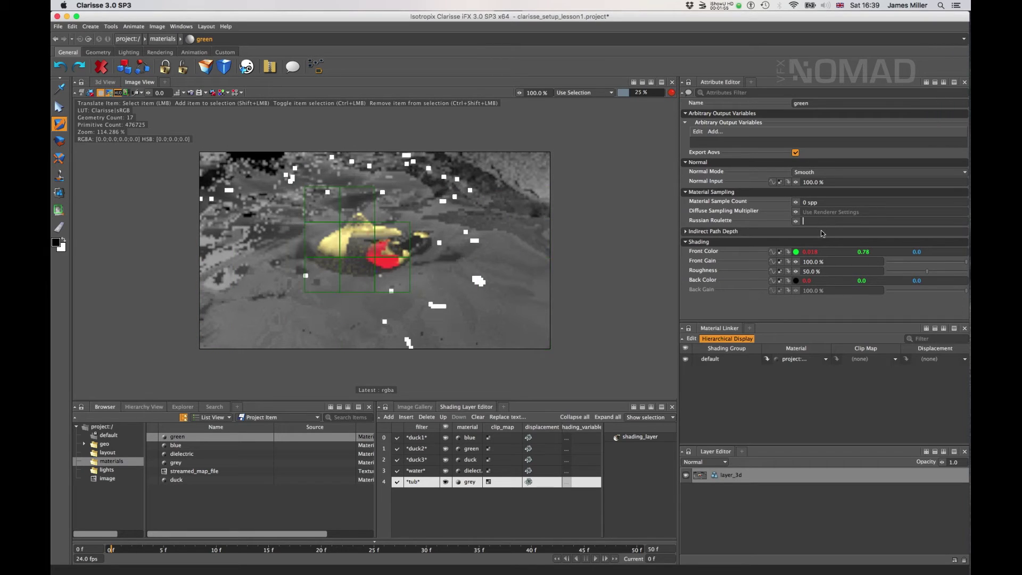
click(823, 232)
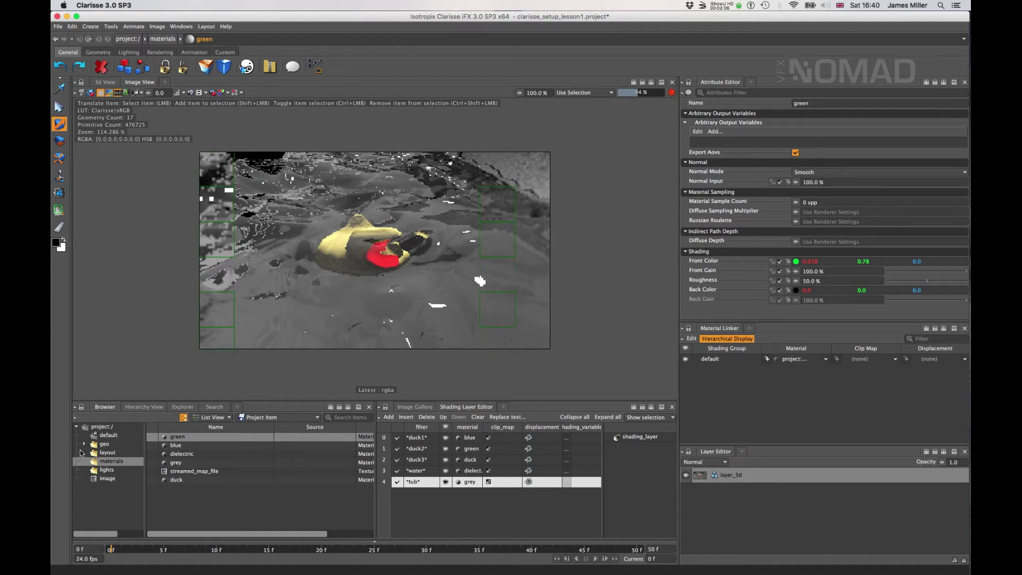
Set the distant light's sample count to 128 spp
click(107, 470)
click(186, 437)
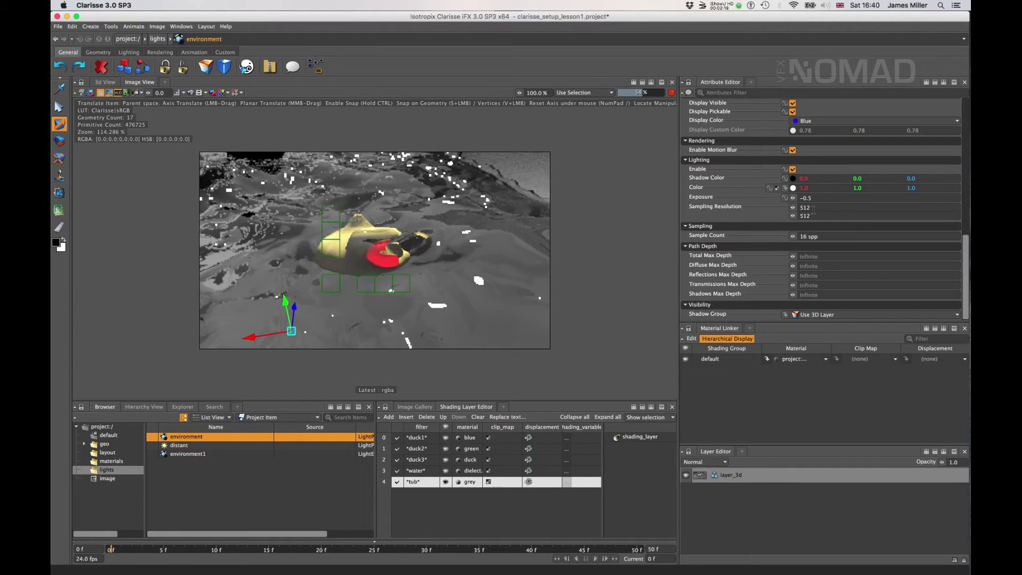
click(205, 446)
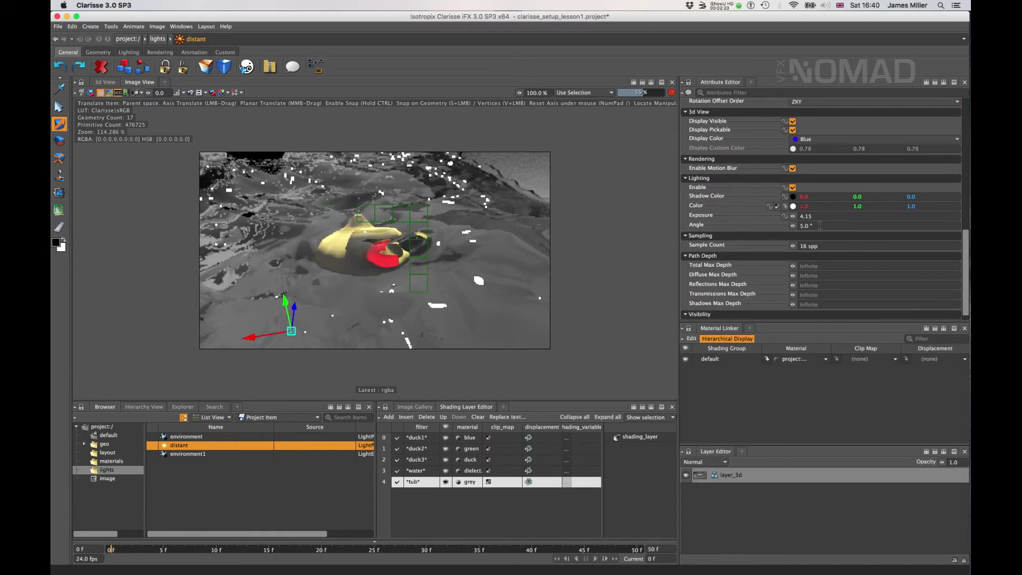
click(820, 246)
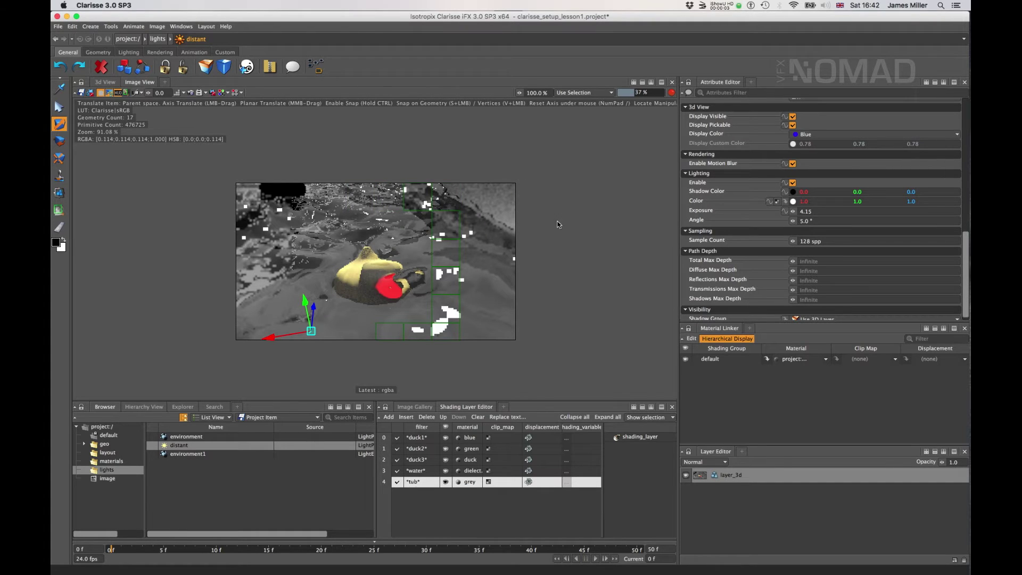
Set the path tracer's anti-aliasing sample count to 1 spp and its filter size to 1 px in both directions
click(101, 427)
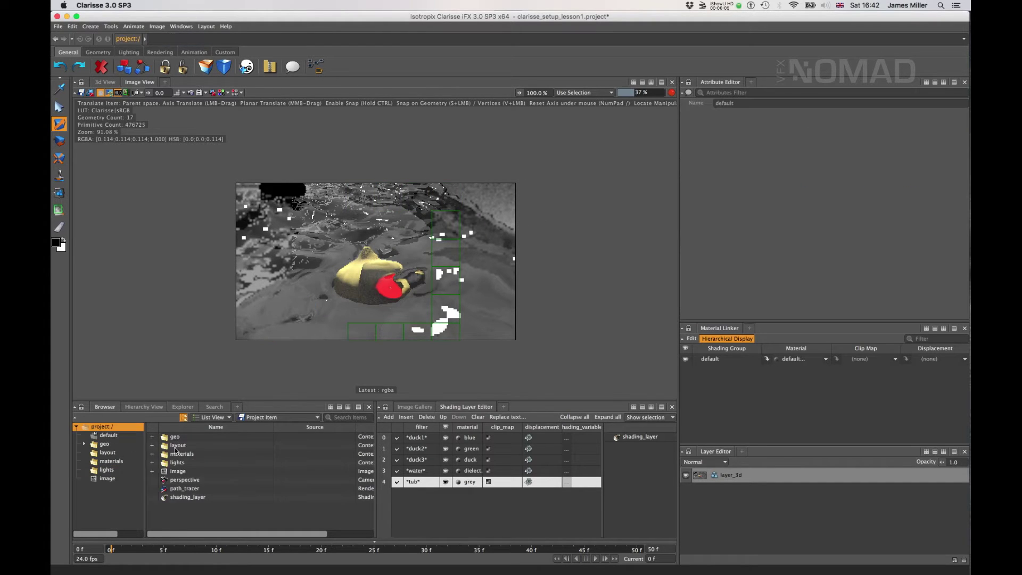
click(187, 488)
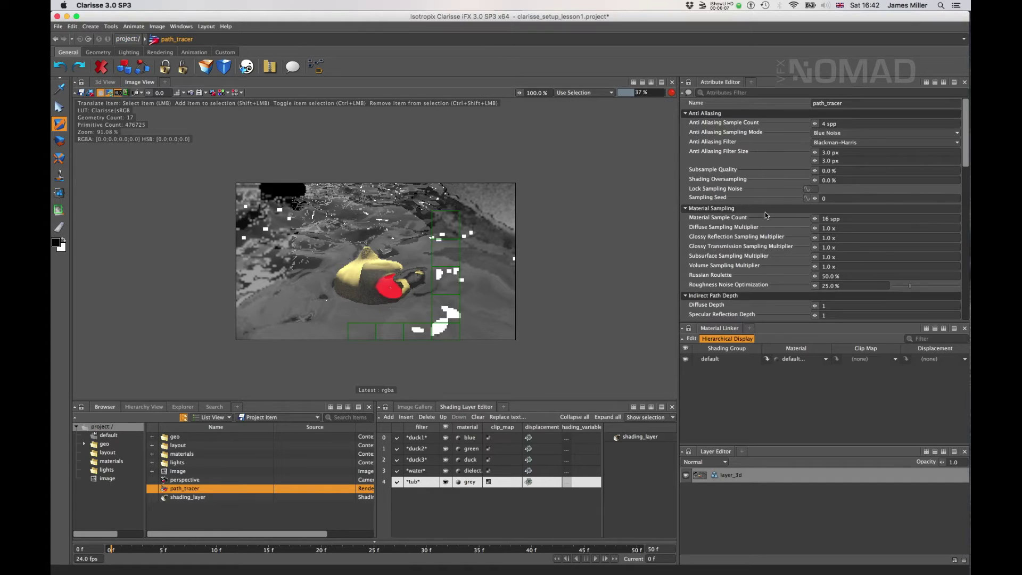
click(830, 123)
text(1)
key(Tab)
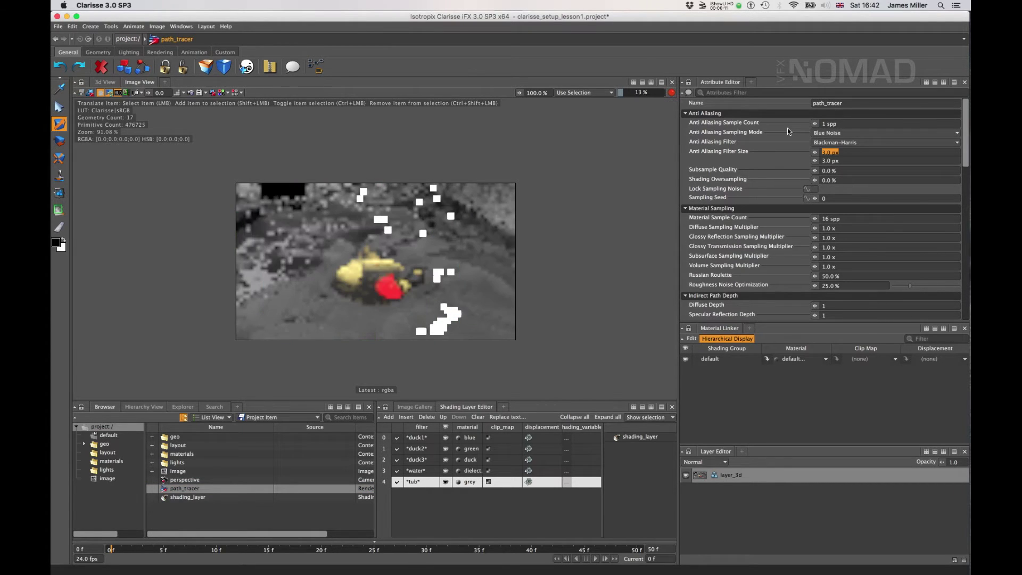
text(1)
key(Tab)
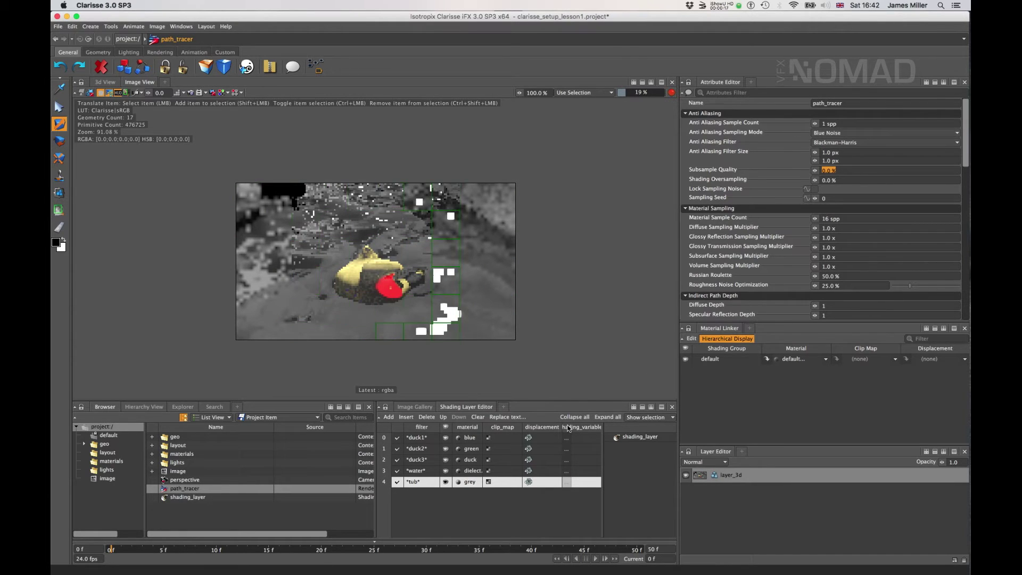
Set the image's resolution multiplier to 100%
click(422, 406)
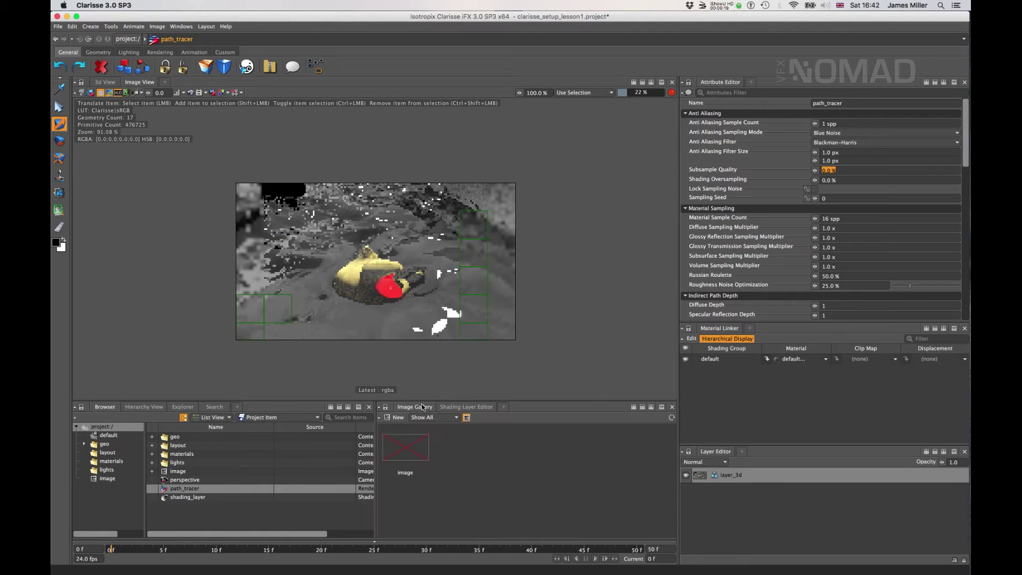
click(423, 457)
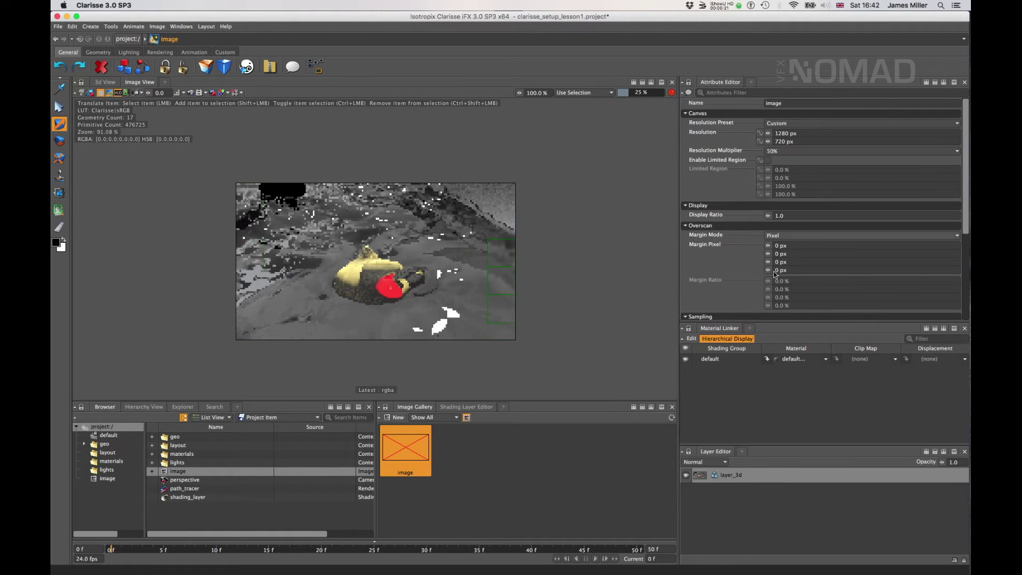
click(780, 152)
click(782, 180)
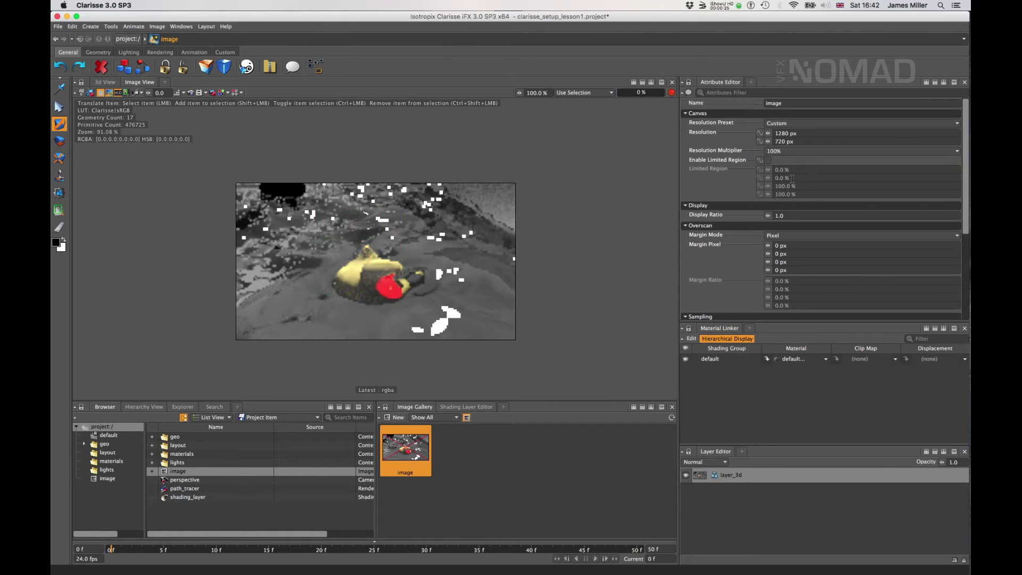
scroll(420, 257, down, 3)
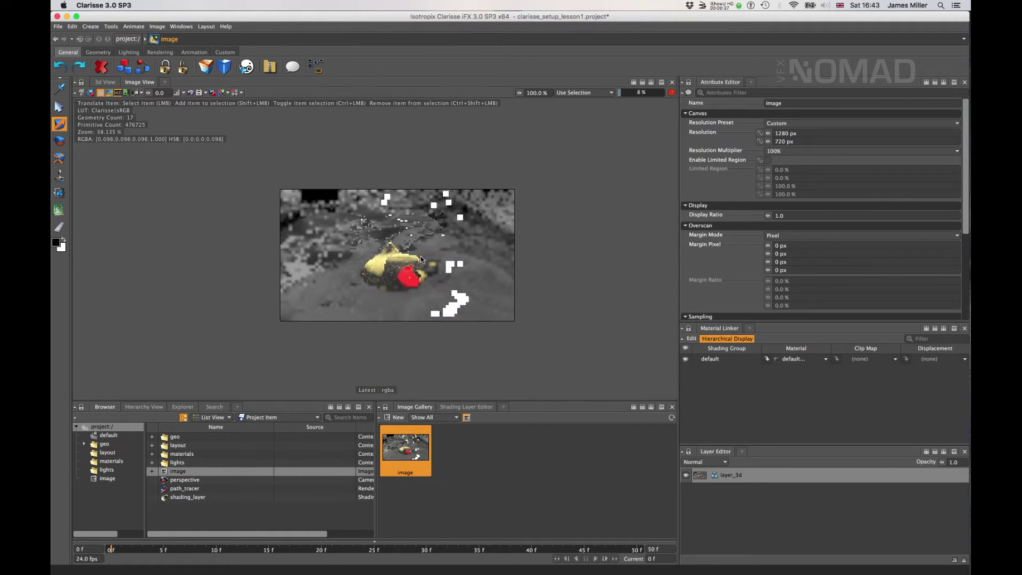
scroll(422, 256, up, 1)
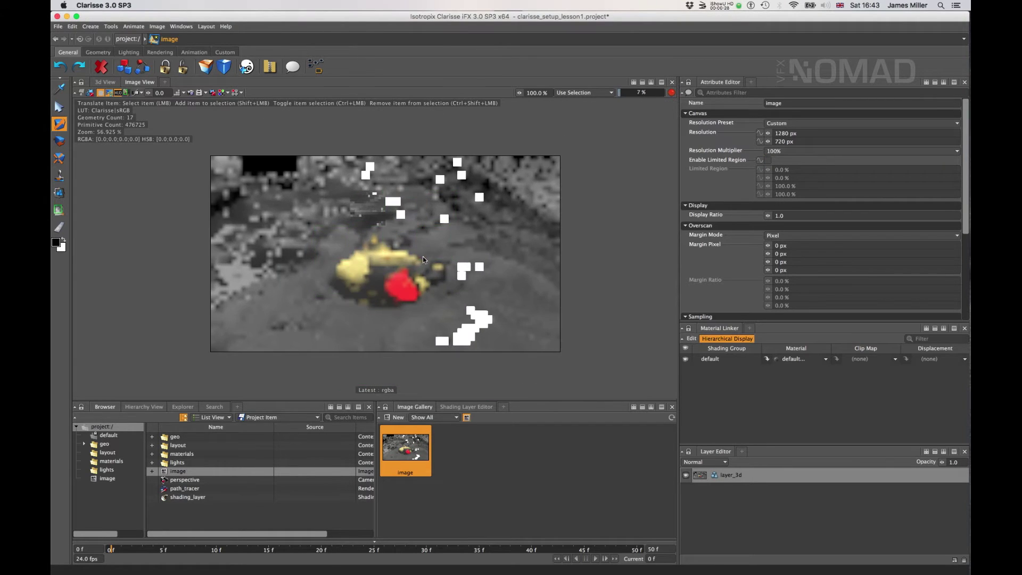
Rename the image's layer_3d layer as beauty
click(777, 474)
scroll(753, 229, down, 10)
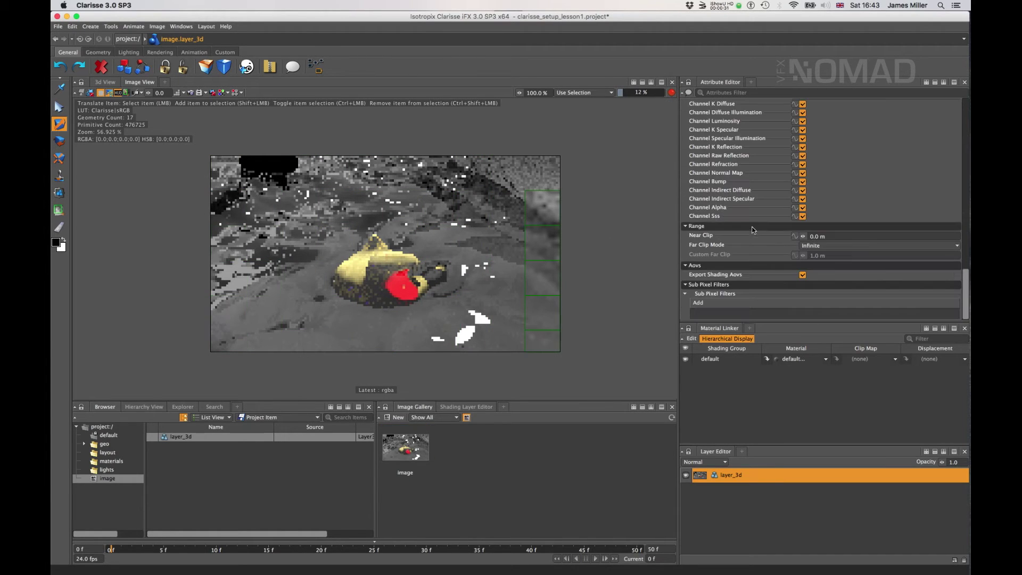
scroll(745, 298, up, 3)
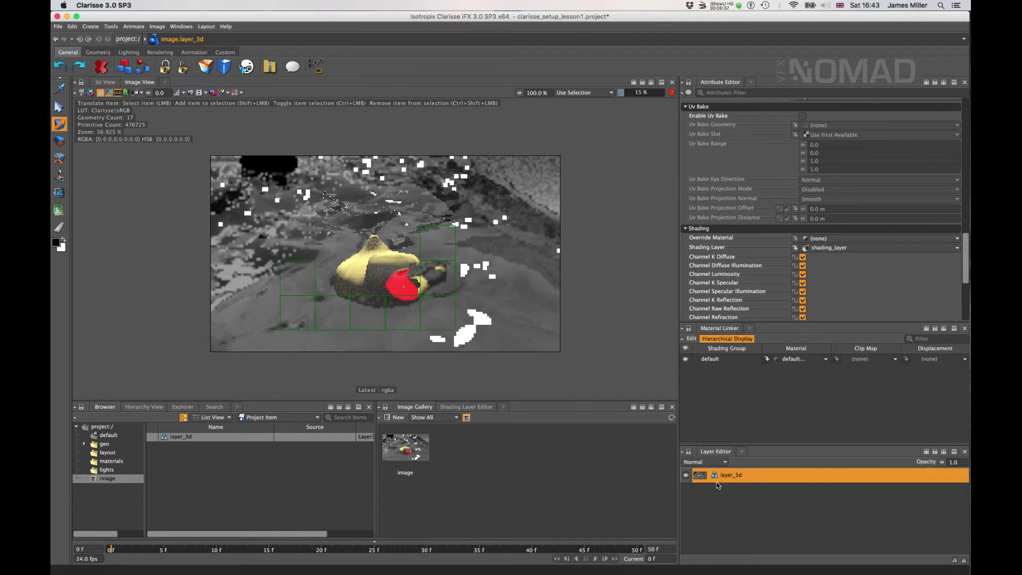
double_click(744, 478)
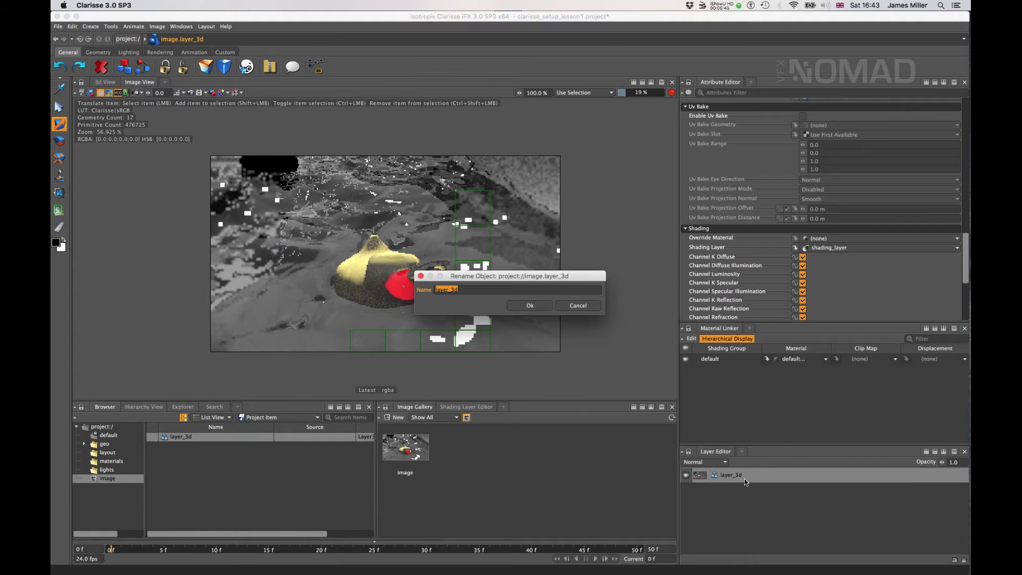
text(bea)
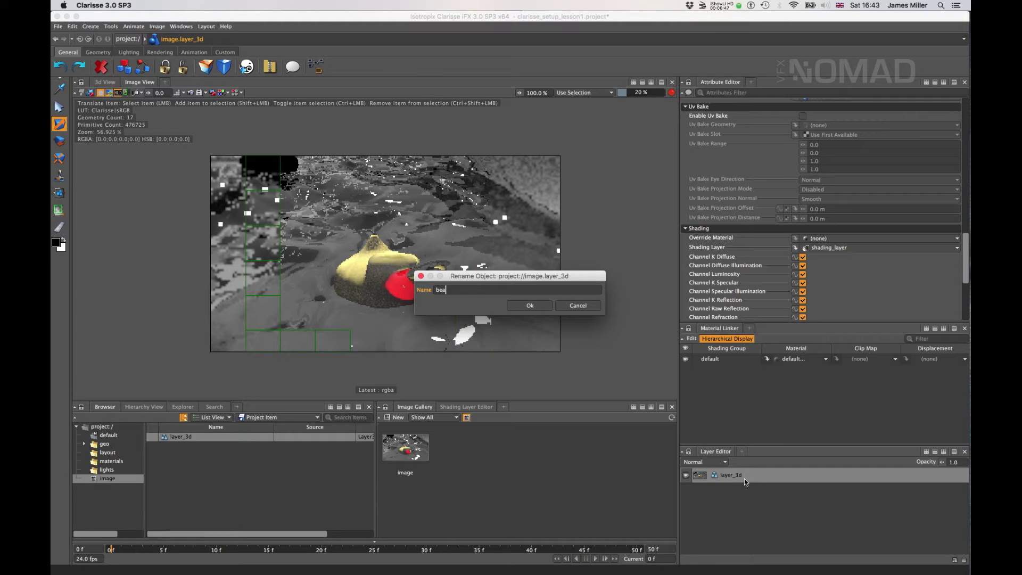
text(uty)
key(Return)
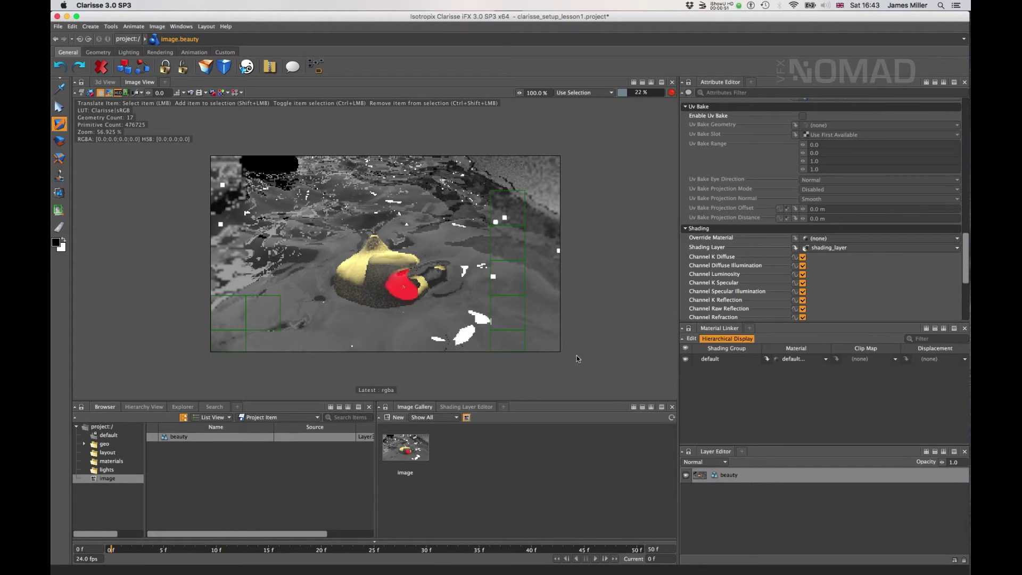
Try out the Render To Disk option in the beauty layer's file output settings
click(764, 478)
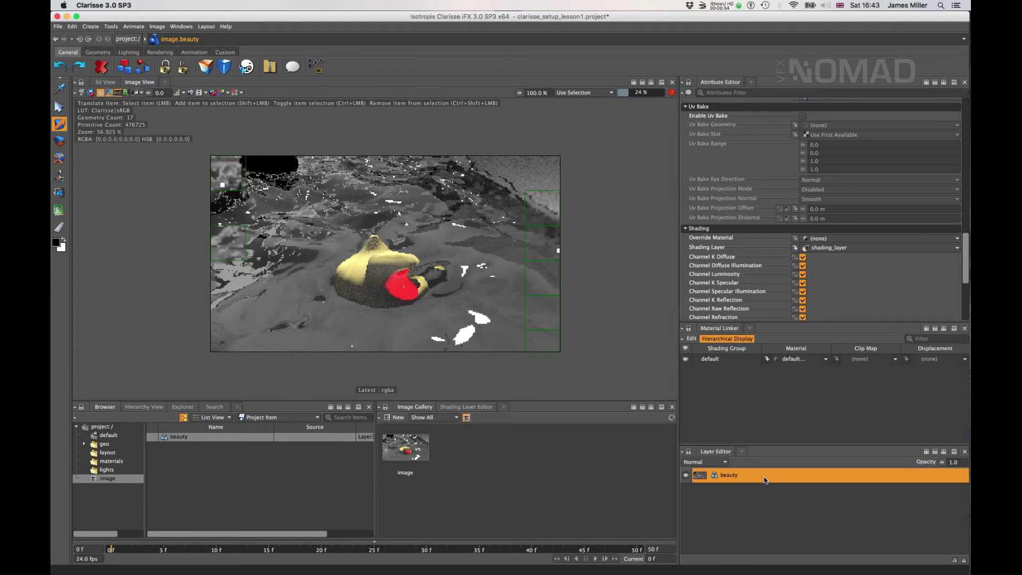
scroll(762, 223, up, 10)
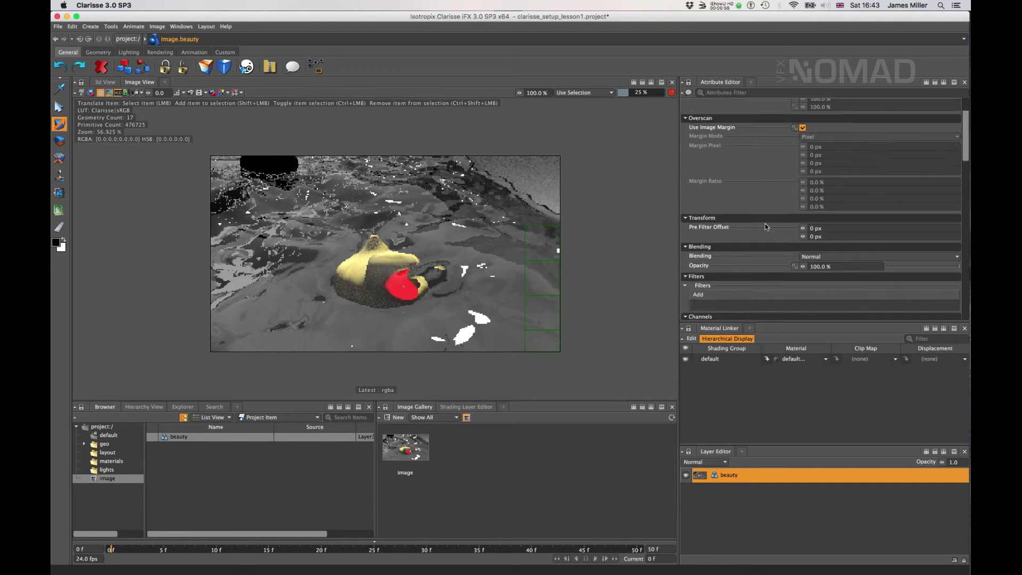
scroll(768, 224, down, 3)
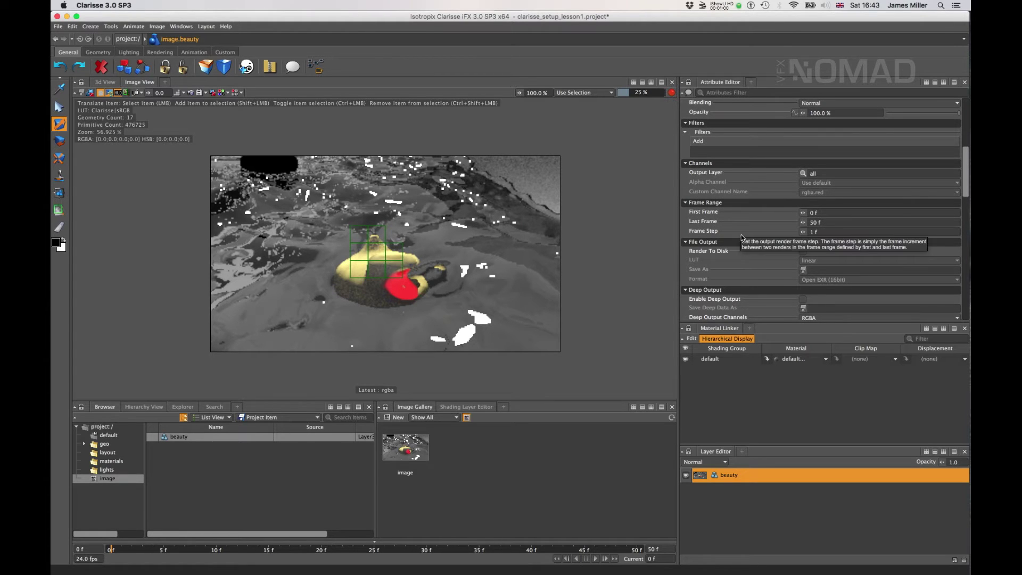
scroll(742, 234, down, 3)
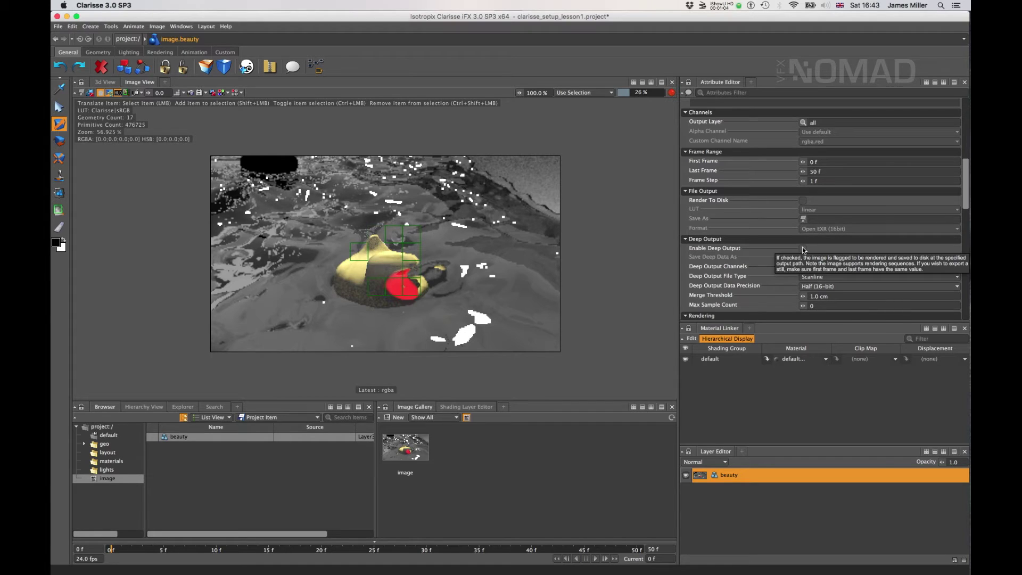
click(802, 201)
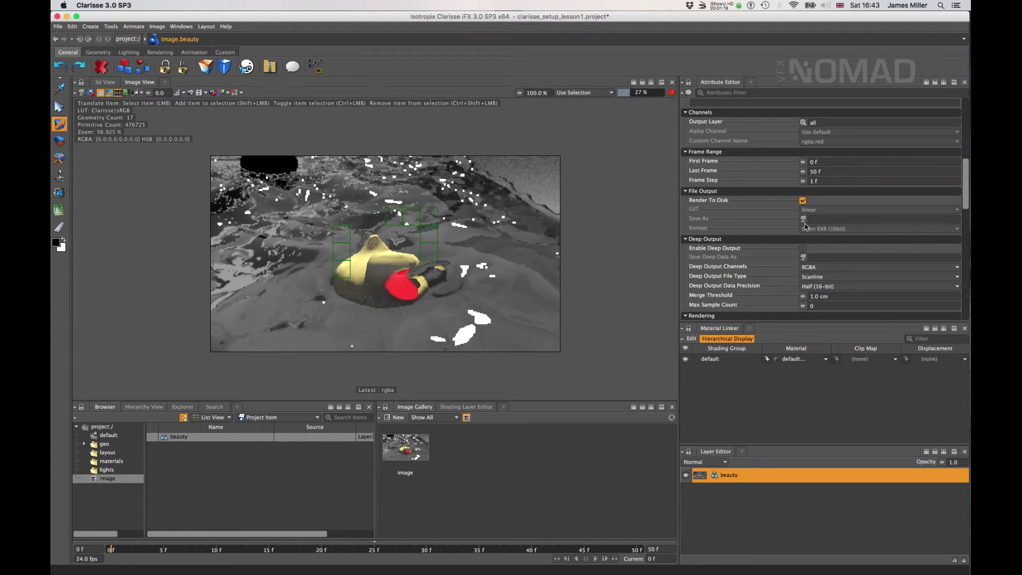
click(803, 201)
Add the Render Manager to the workspace and enable saving for the beauty layer, leaving deep output off
click(503, 407)
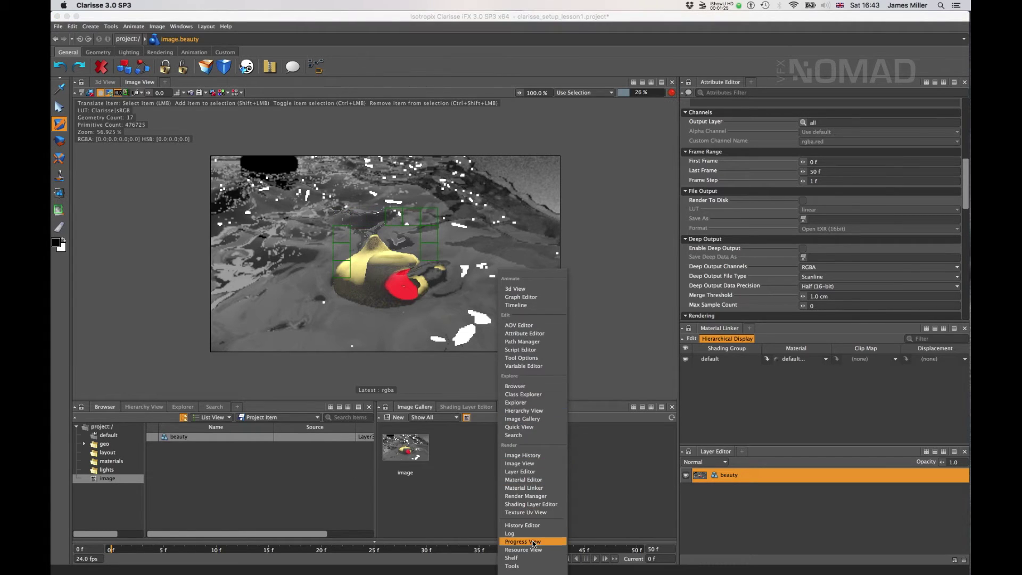
click(543, 496)
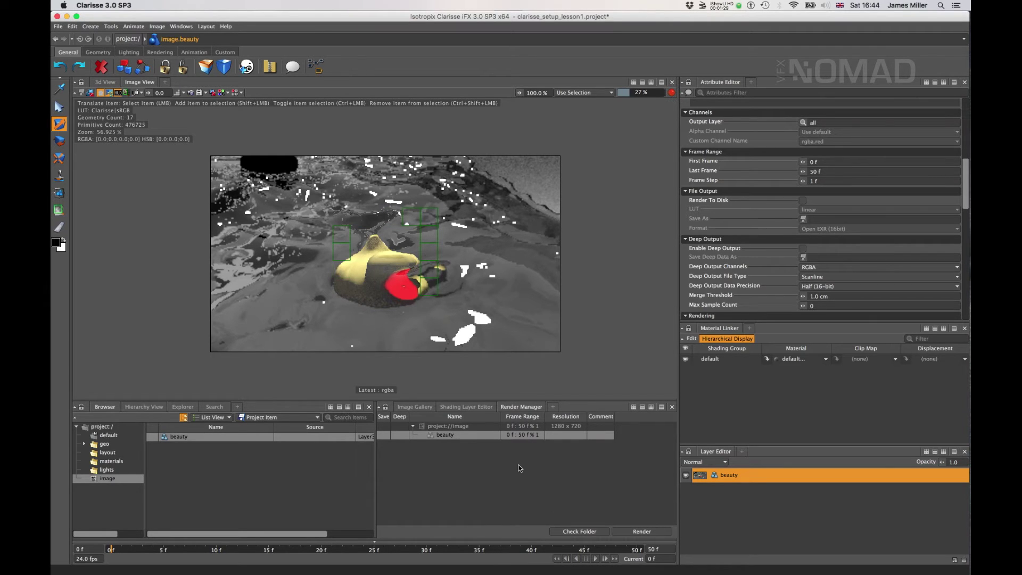
click(383, 435)
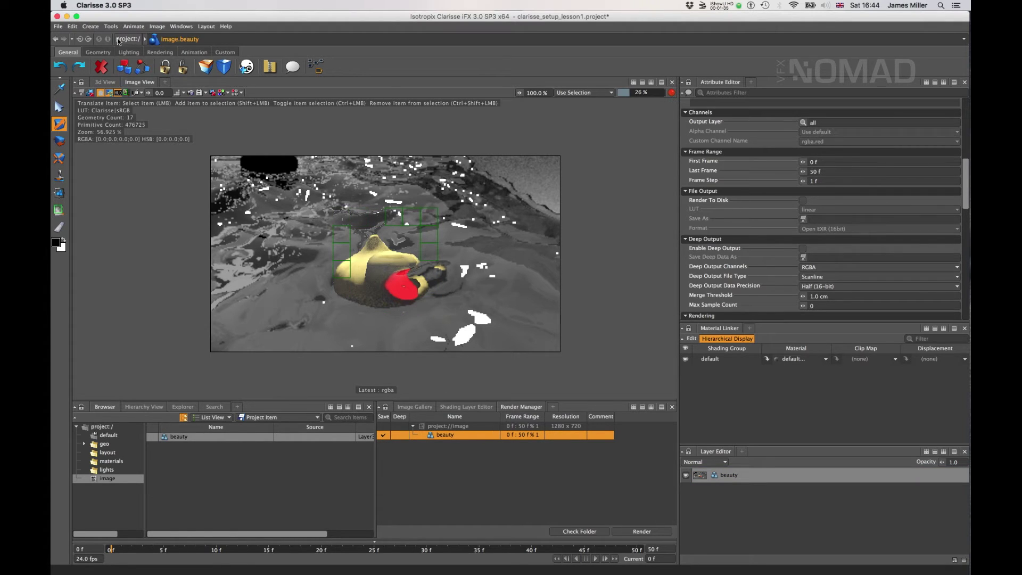
scroll(420, 329, down, 5)
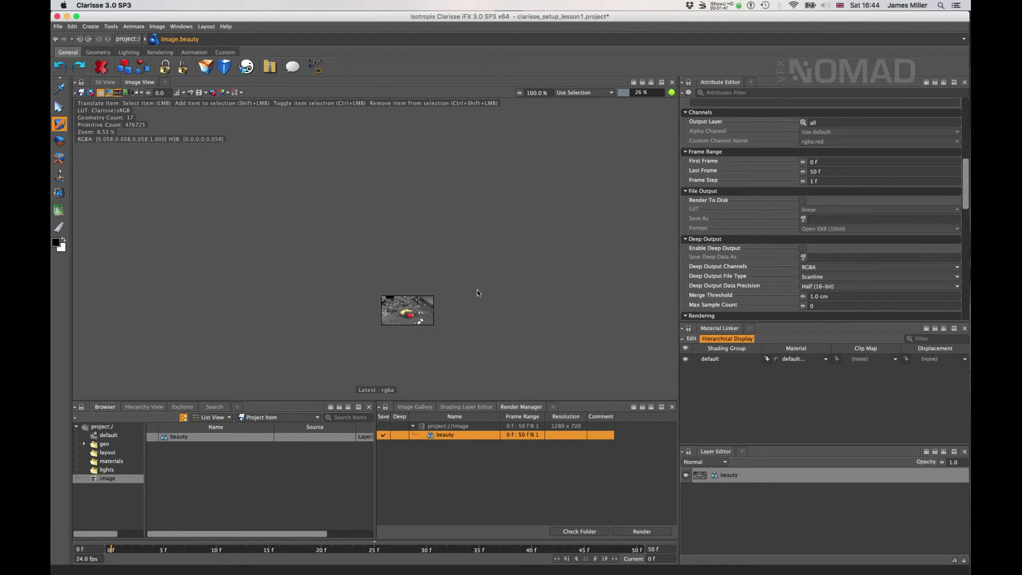
click(773, 475)
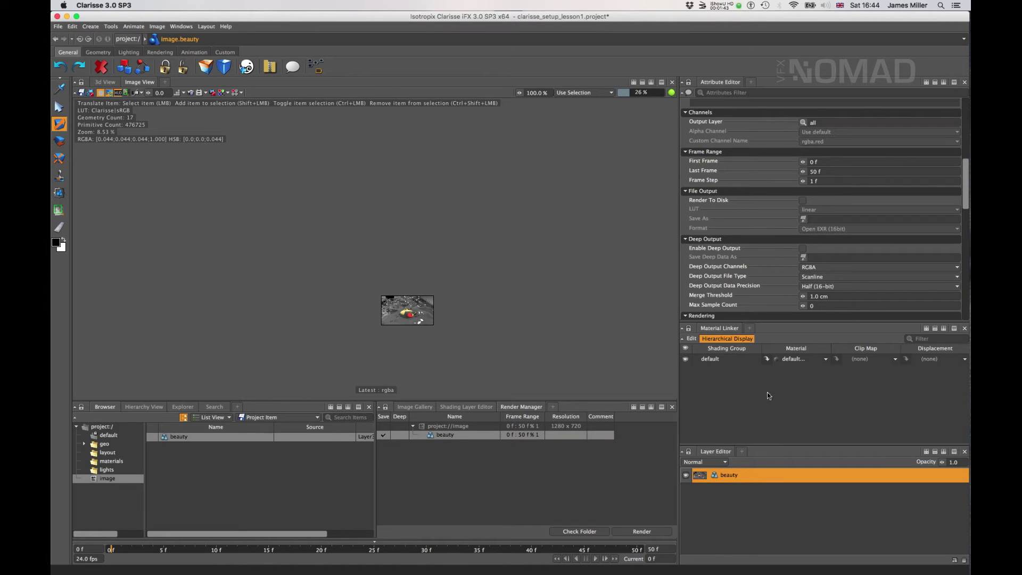
click(400, 435)
click(400, 436)
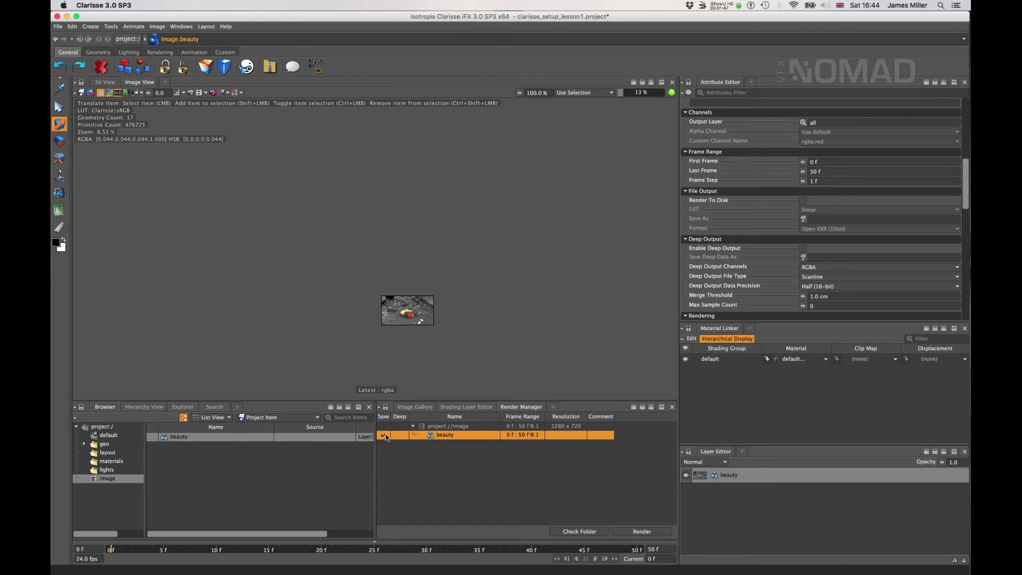
click(385, 436)
Set the beauty layer's output file to duck in the clarisse_lessons folder
click(804, 219)
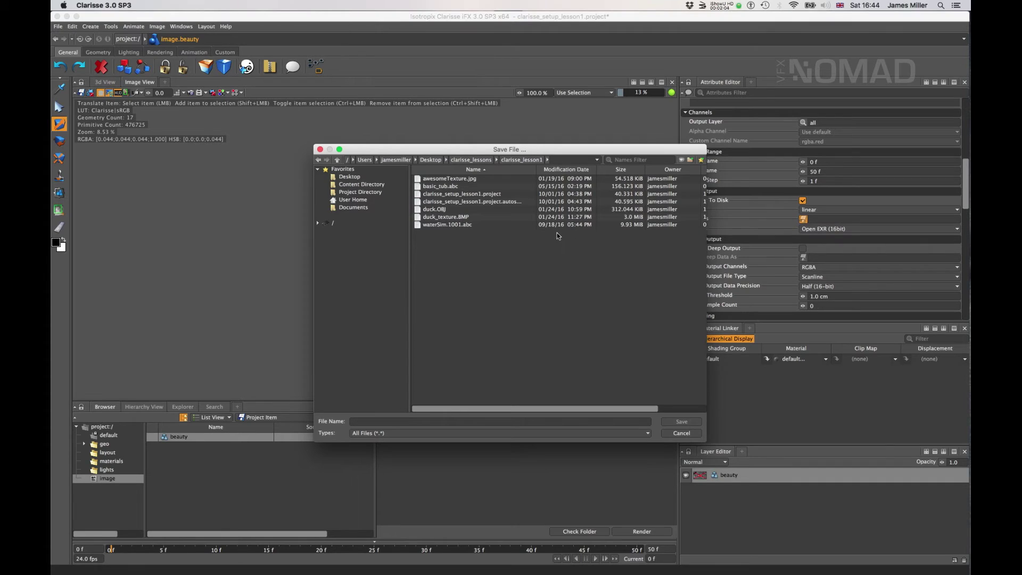
click(471, 159)
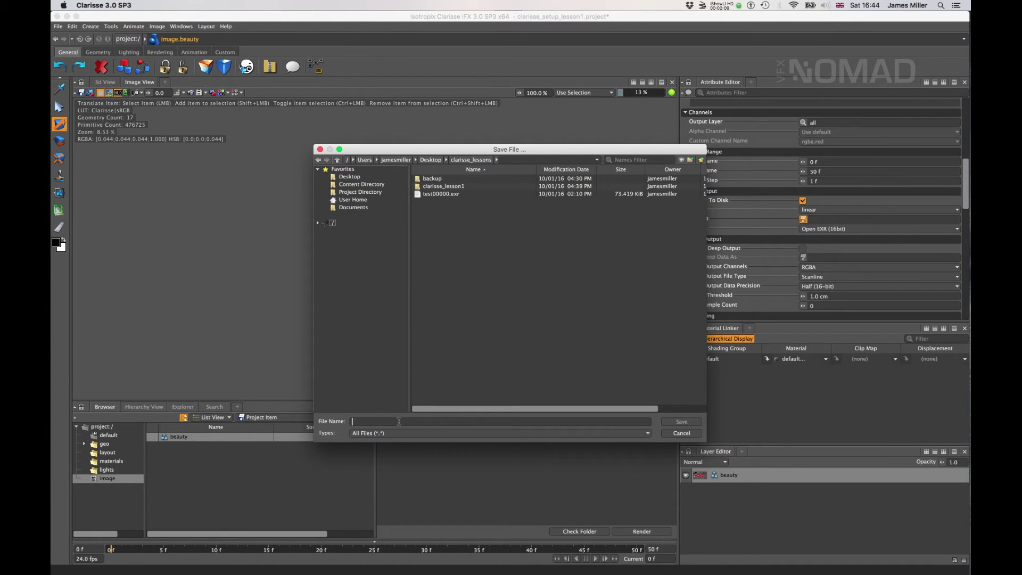
text(duck)
click(689, 422)
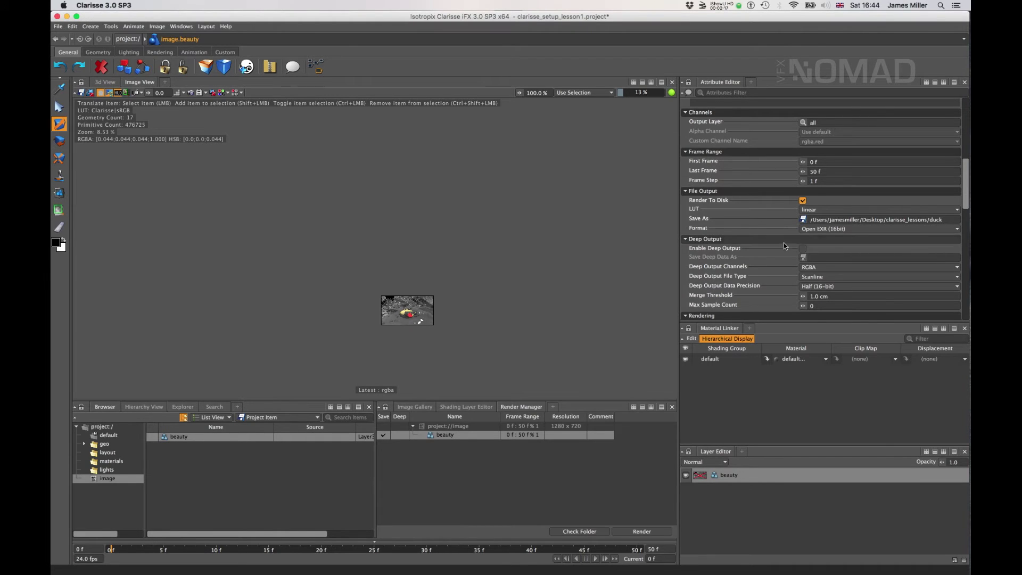
Set the beauty layer's last frame to 0 so that only a single frame is rendered
click(816, 171)
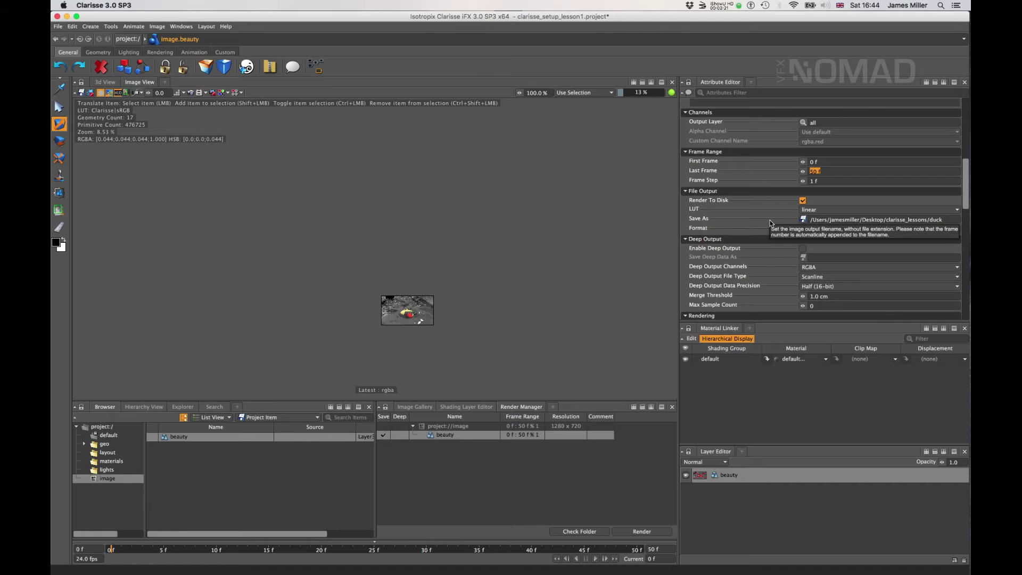
text(0)
key(Tab)
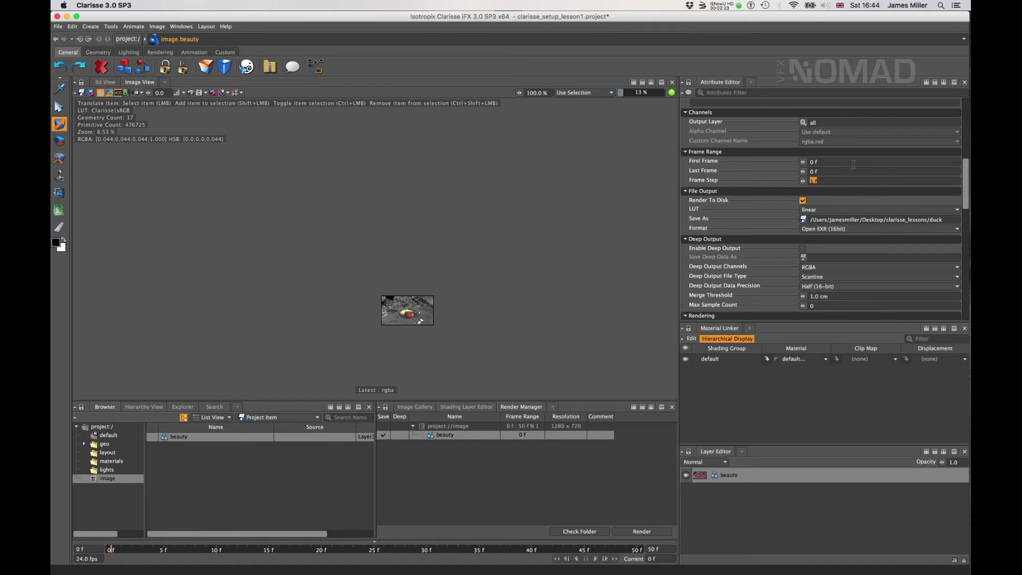
scroll(761, 241, down, 5)
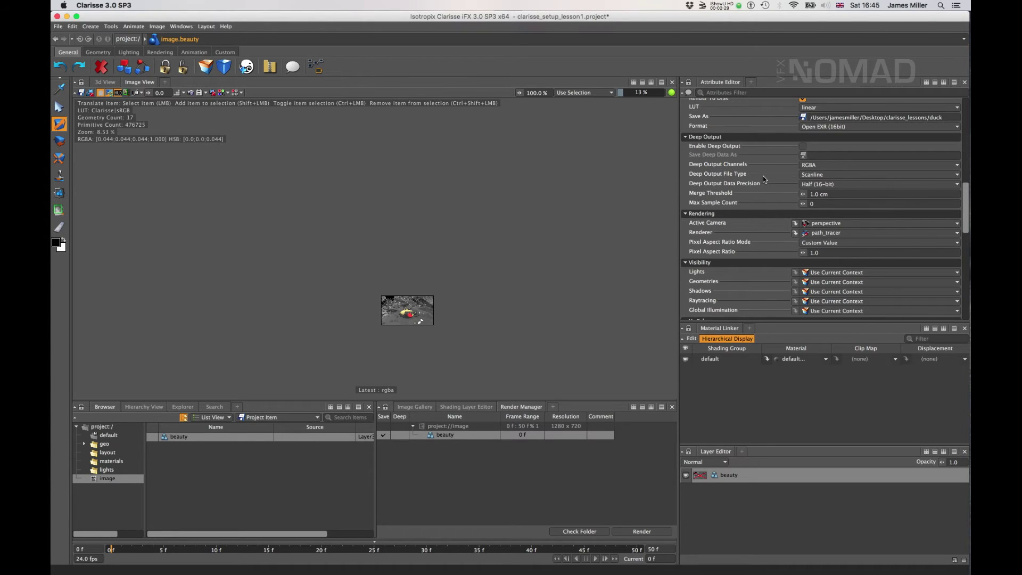
scroll(762, 175, up, 5)
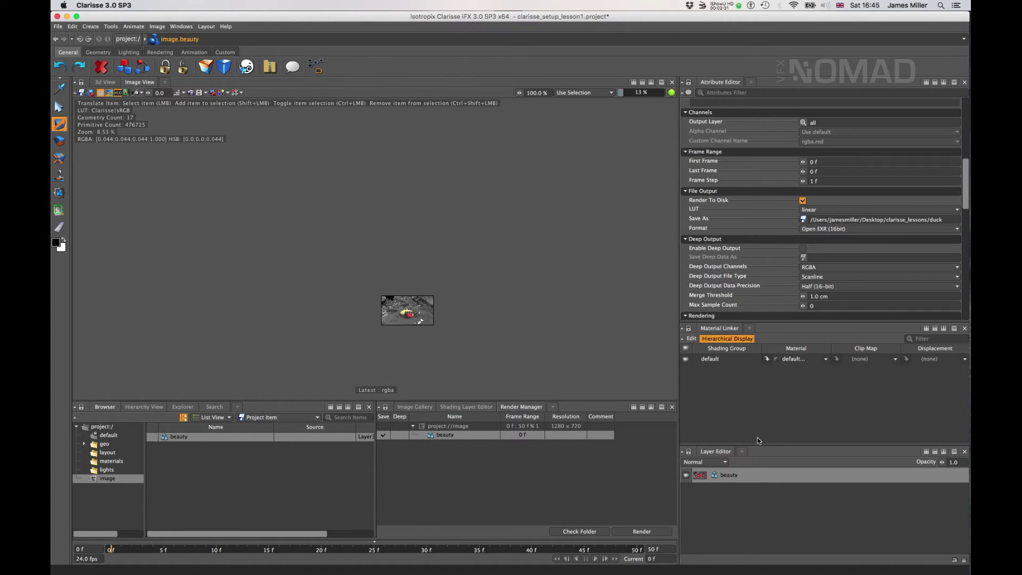
Render the beauty layer to disk from the Render Manager and dismiss the finished progress dialog
click(767, 478)
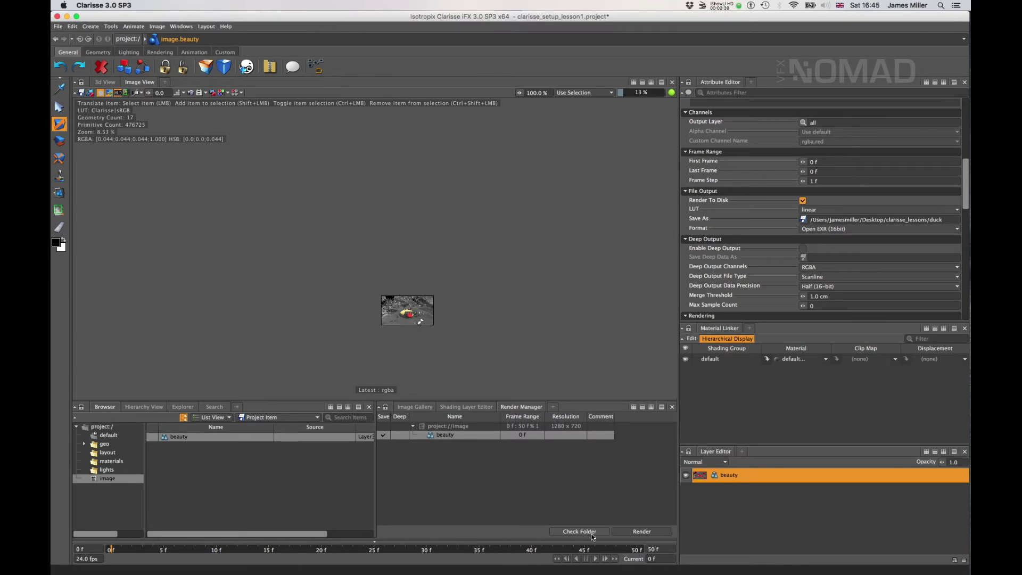
click(641, 531)
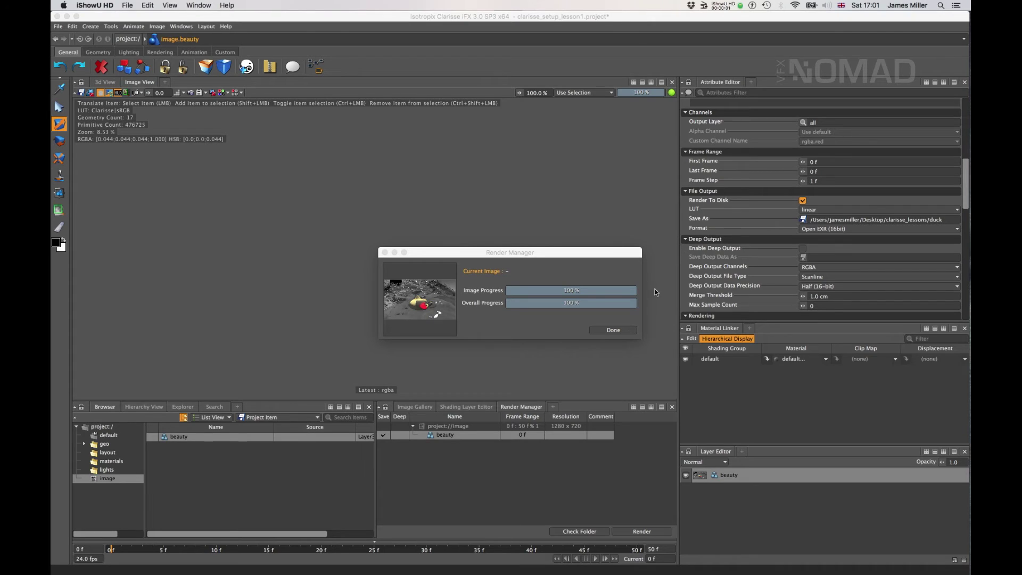
click(611, 330)
Examine the finished duck render up close, and look through the view's channel and image history lists
scroll(420, 304, up, 8)
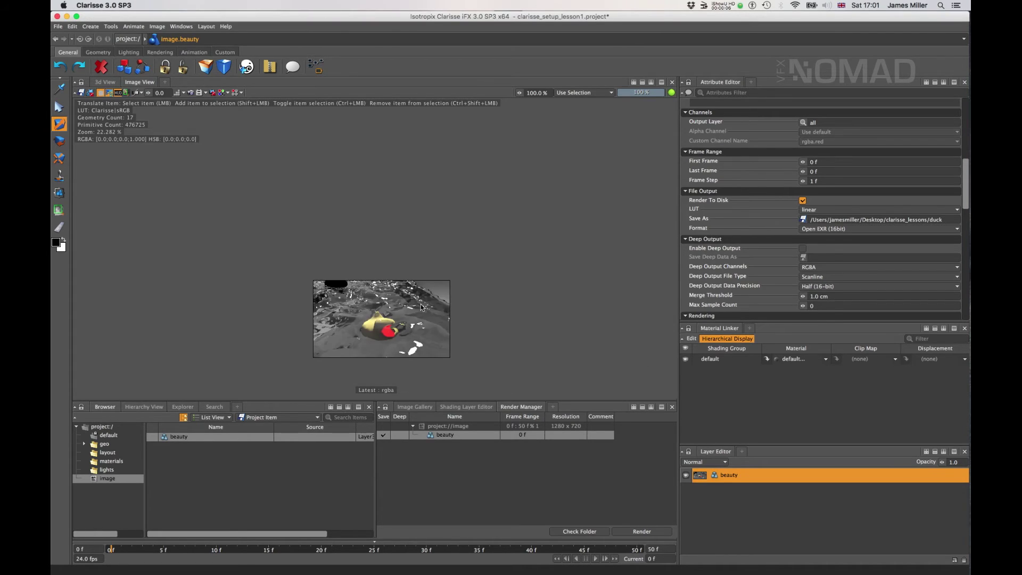
middle_drag(384, 304, 394, 247)
scroll(395, 247, up, 1)
scroll(393, 249, down, 1)
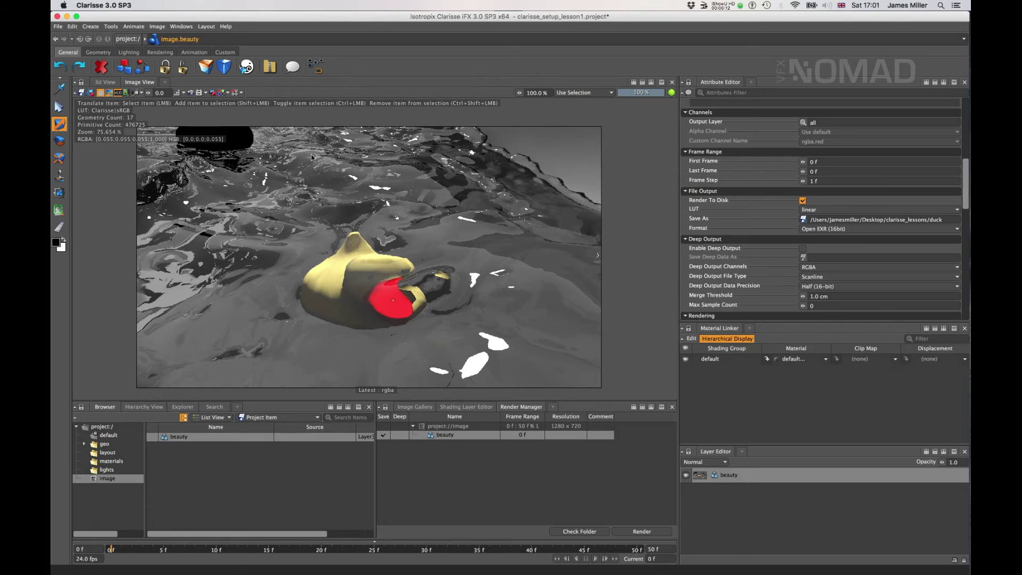
click(224, 94)
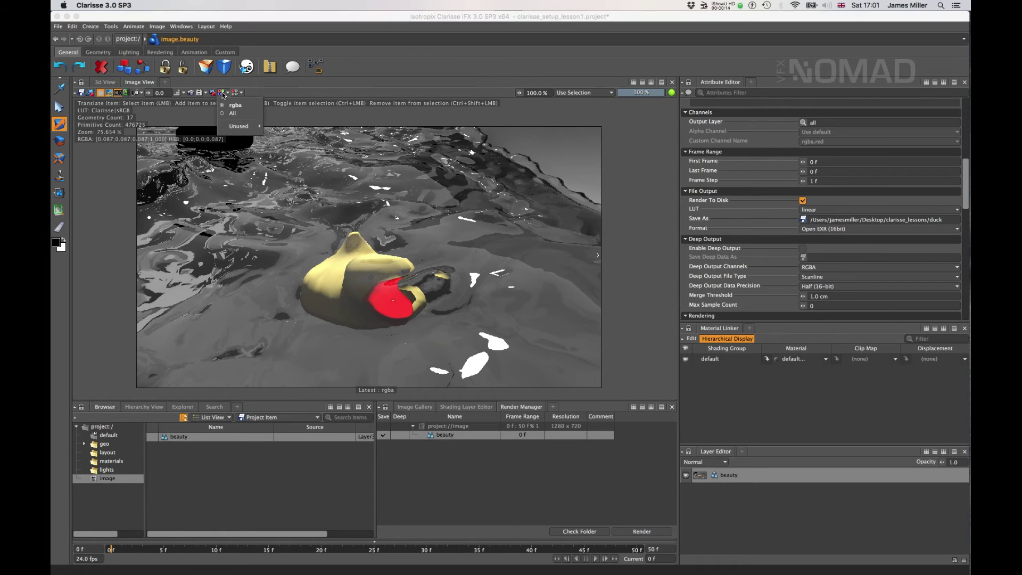
click(222, 93)
click(201, 94)
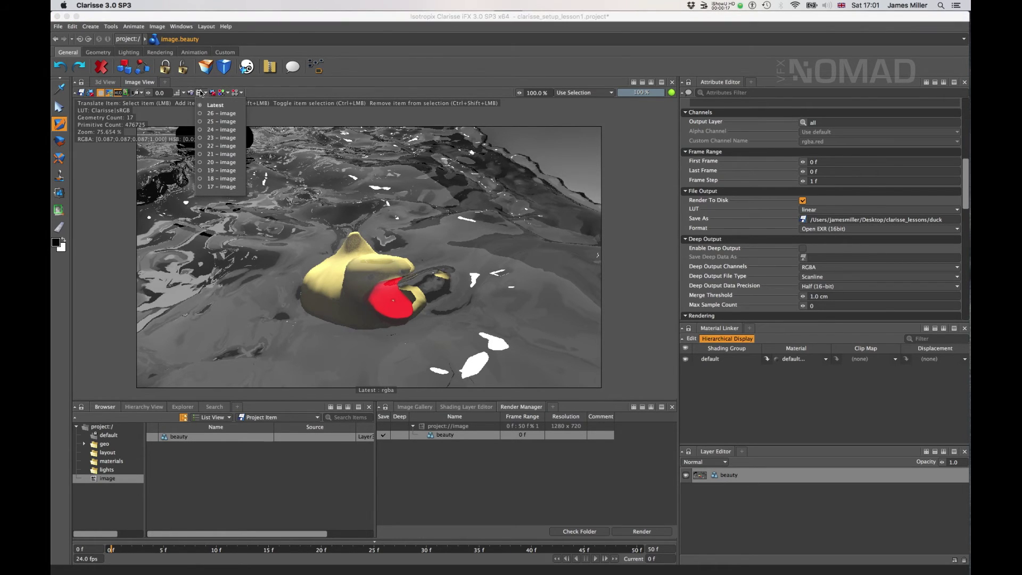
click(369, 74)
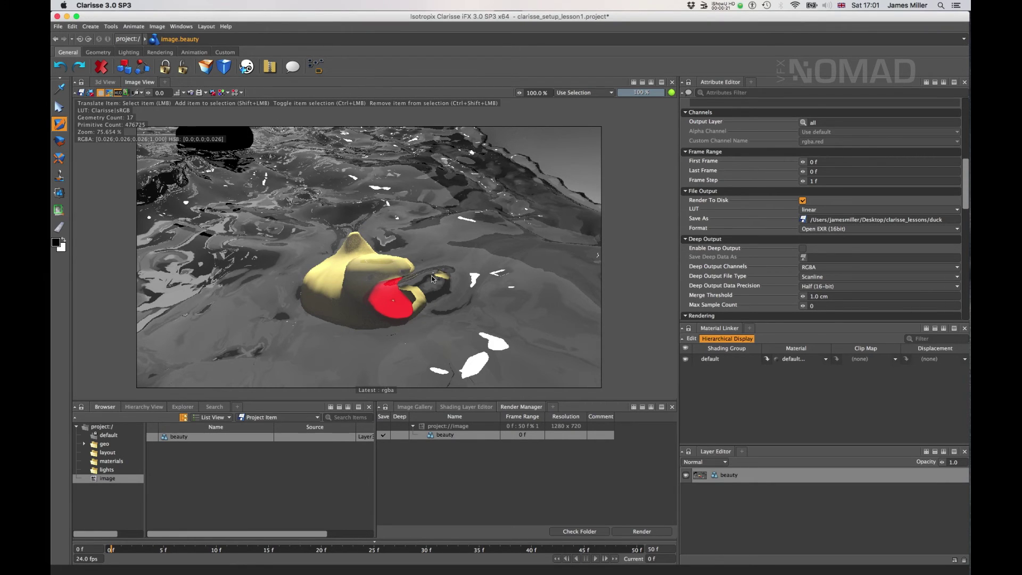
Switch to Finder, preview duck00000.exr in the clarisse_lessons folder, and close the folder window
click(809, 475)
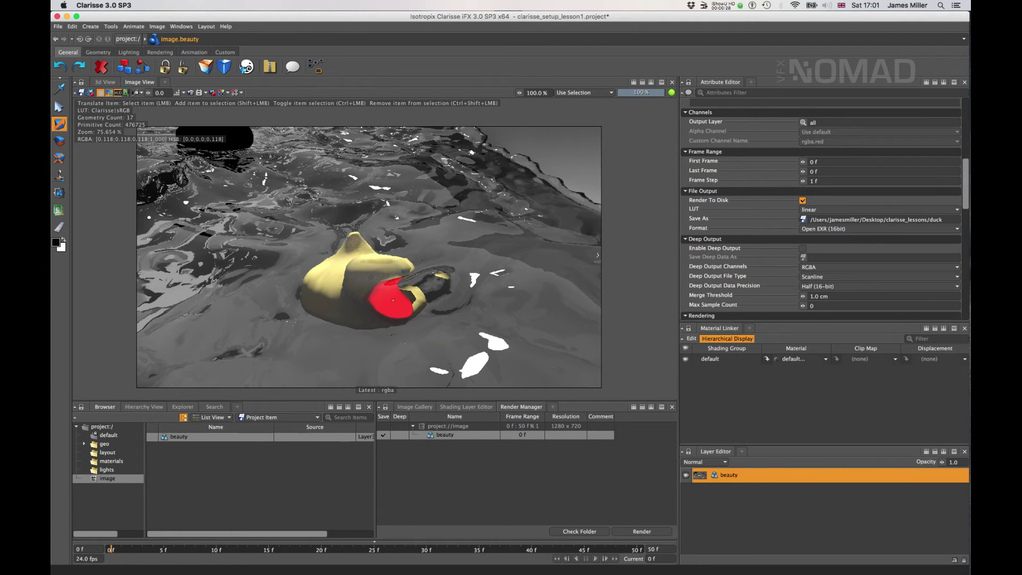
mouse_move(964, 139)
click(960, 36)
double_click(496, 110)
click(505, 131)
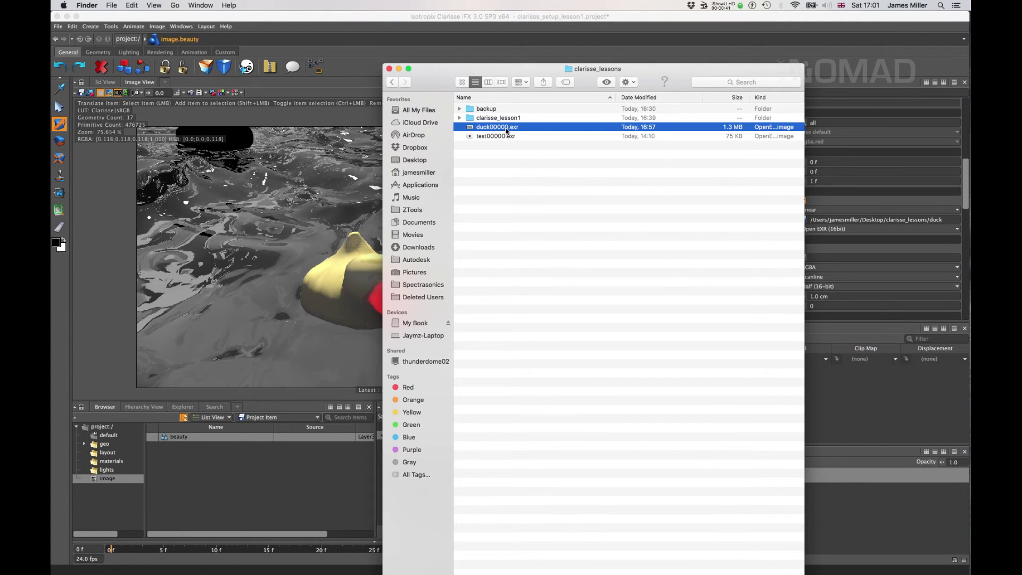
key(space)
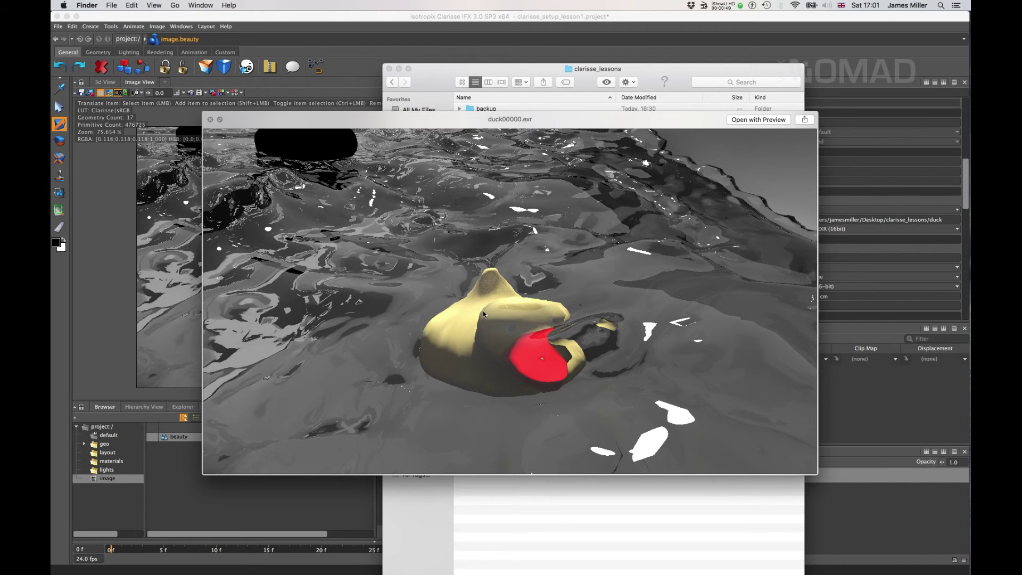
key(space)
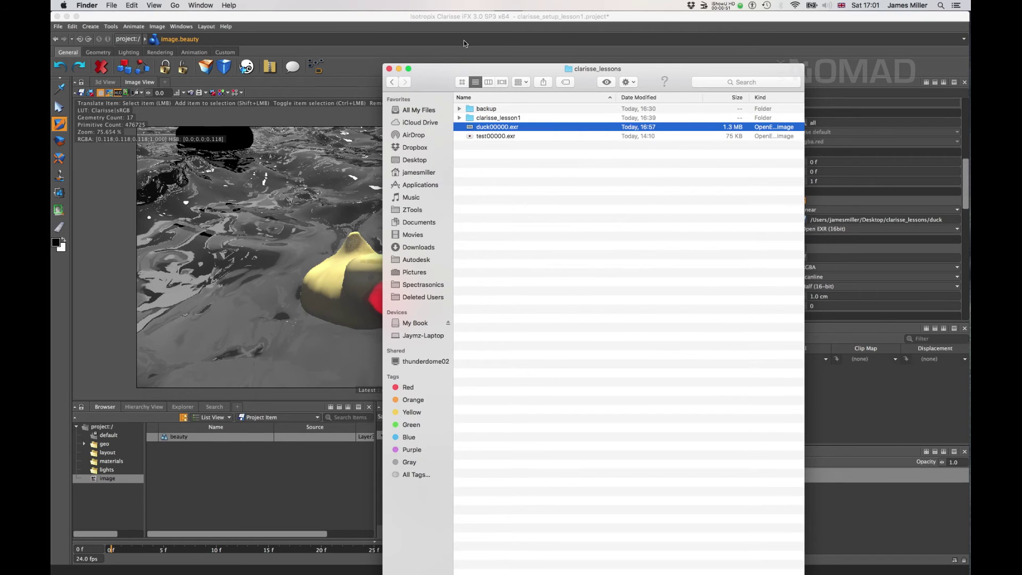
click(389, 69)
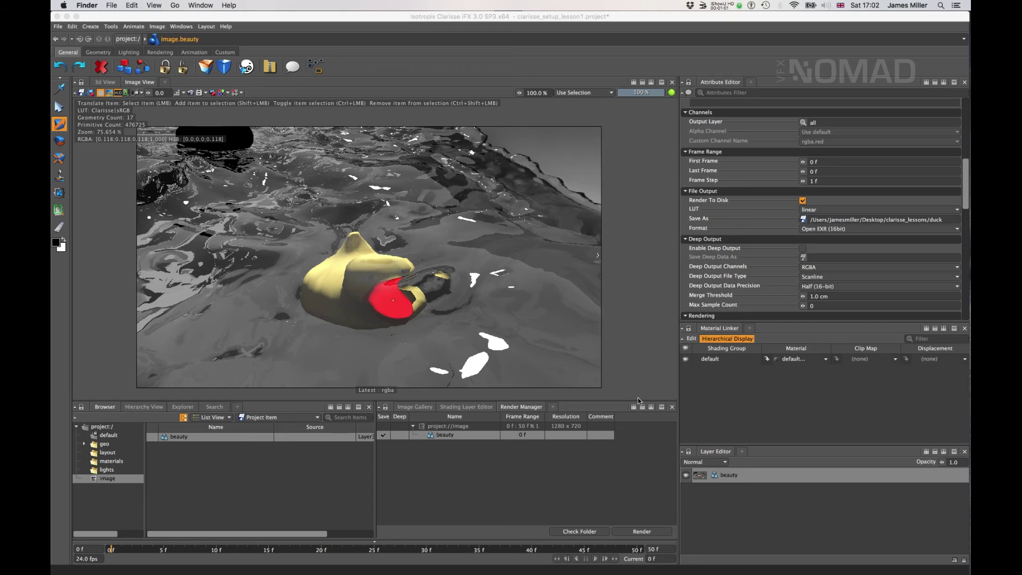
Return to Clarisse, check the channels offered for display, and open the AOV Editor for the beauty layer
click(735, 418)
click(221, 93)
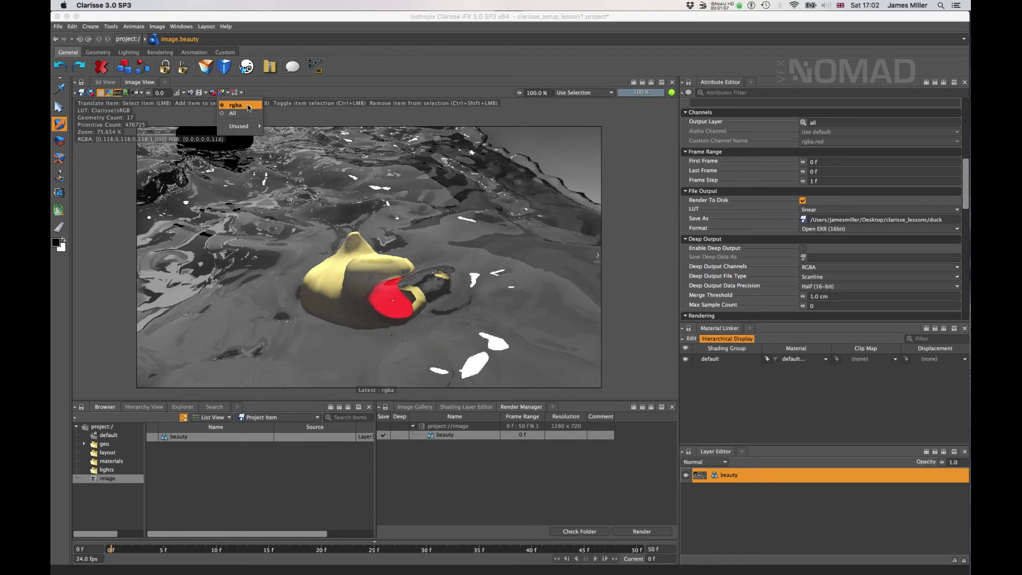
click(763, 474)
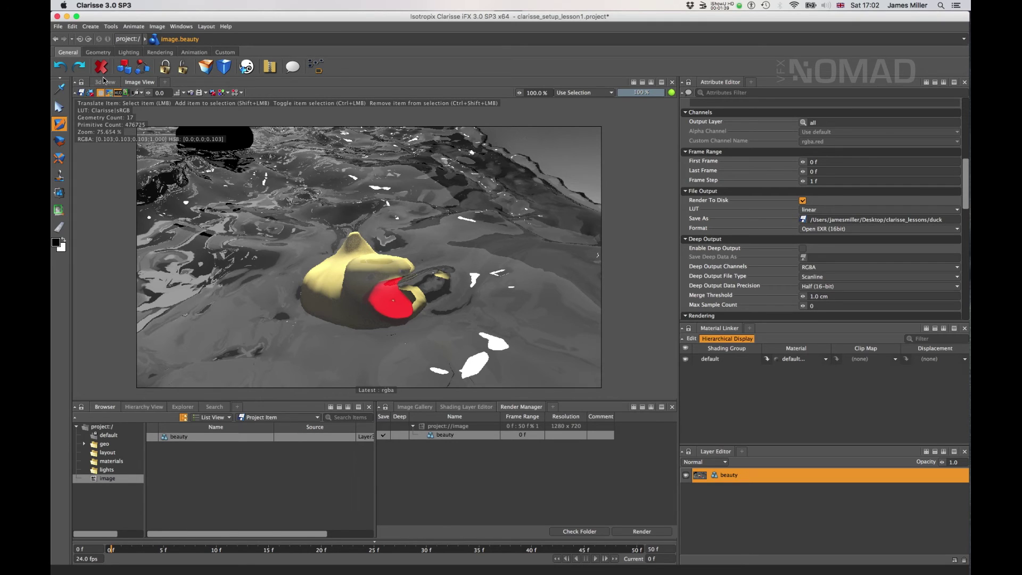
scroll(354, 238, down, 10)
scroll(352, 237, up, 1)
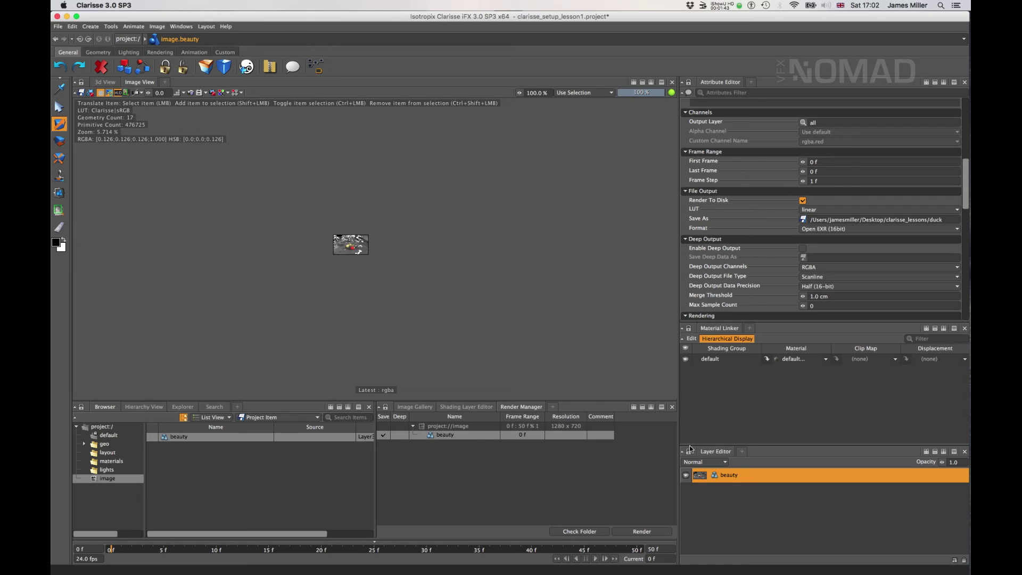
click(552, 407)
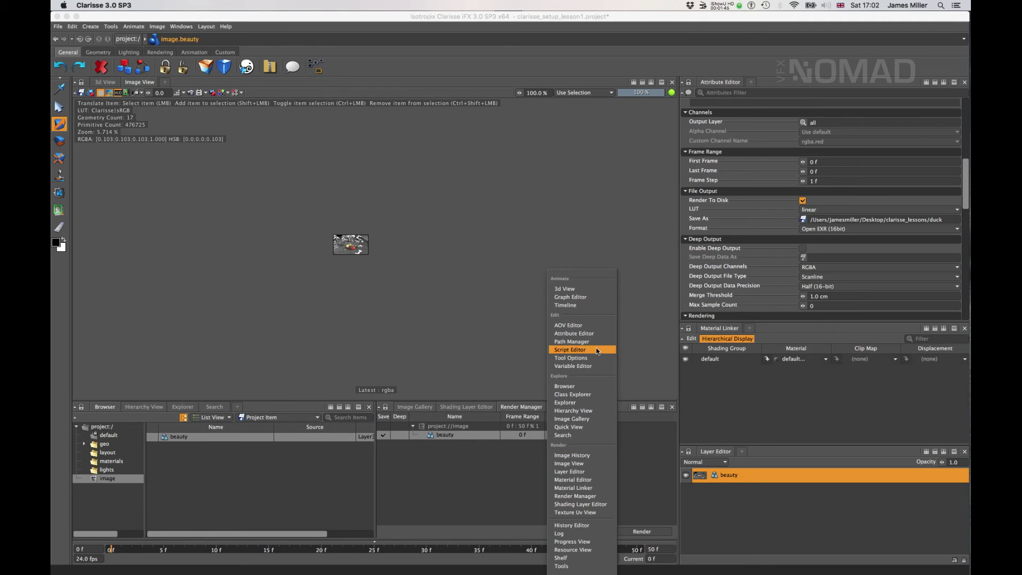
click(588, 326)
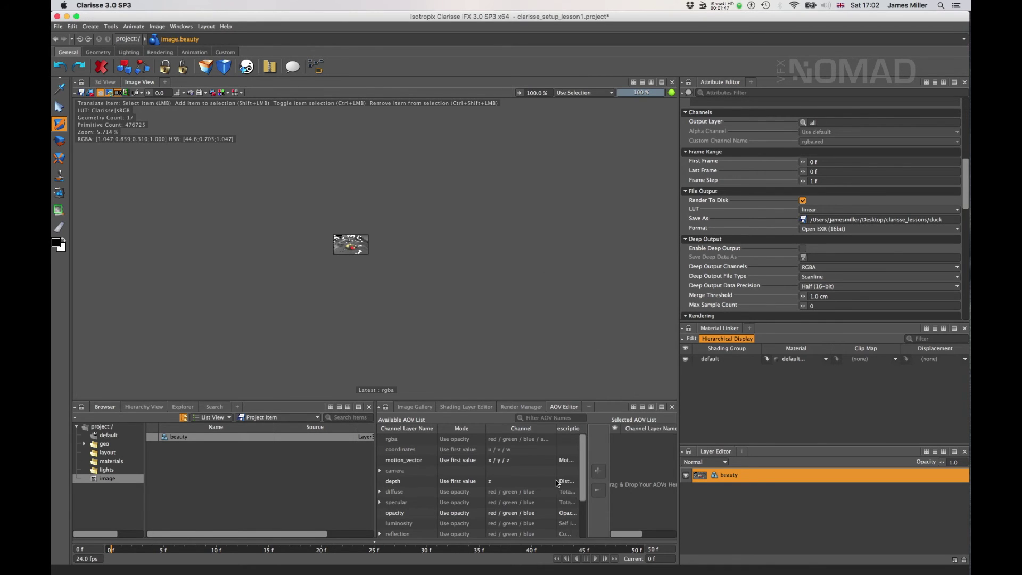
Enlarge the AOV Editor and add the motion_vector and depth AOVs to the beauty layer
drag(590, 396, 586, 233)
drag(375, 336, 226, 323)
click(240, 313)
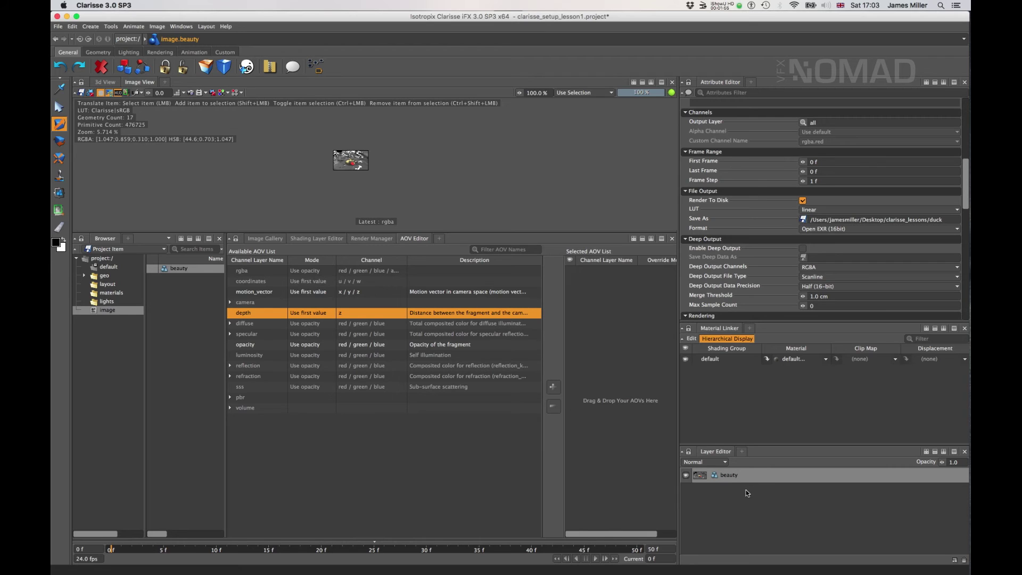
click(755, 479)
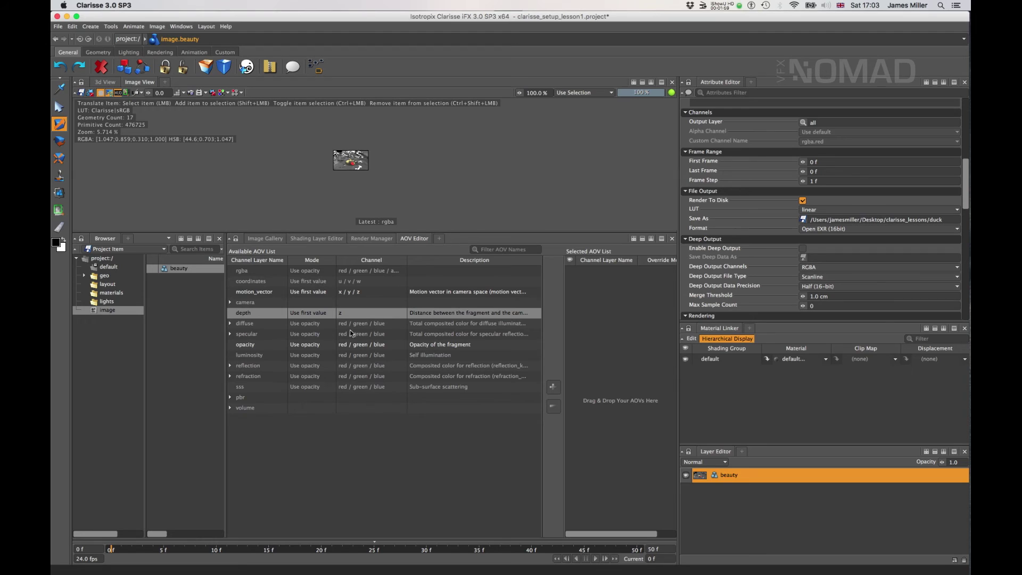
click(268, 291)
click(553, 387)
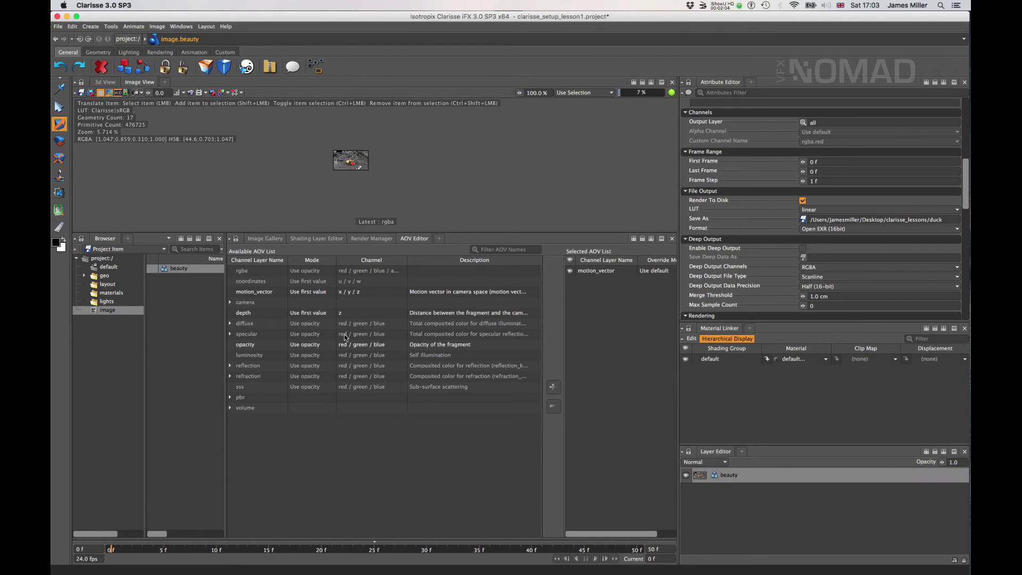
click(269, 313)
click(555, 387)
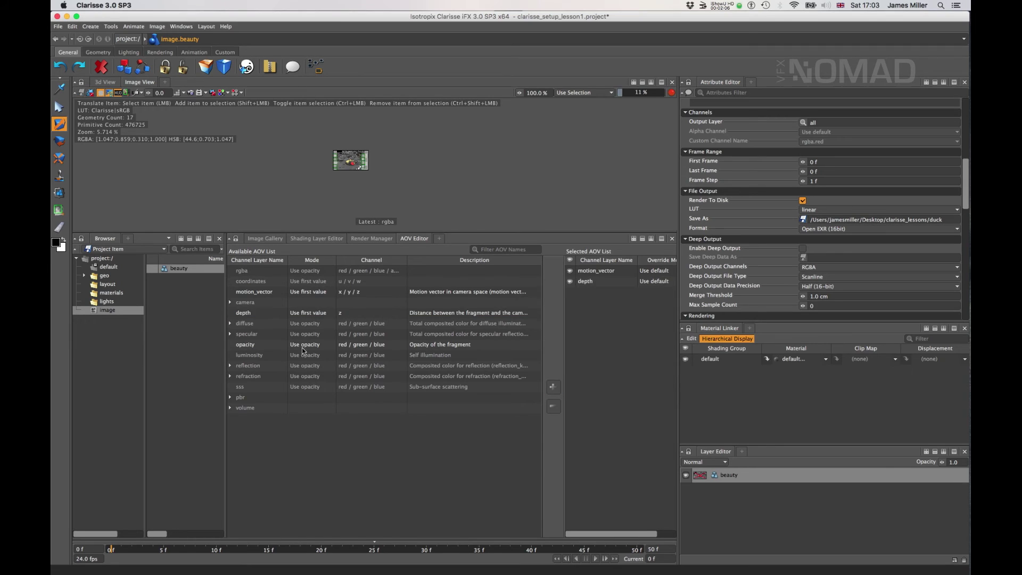
Add the diffuse, specular, refraction and reflection AOVs to the beauty layer's selected AOVs
click(231, 334)
click(230, 324)
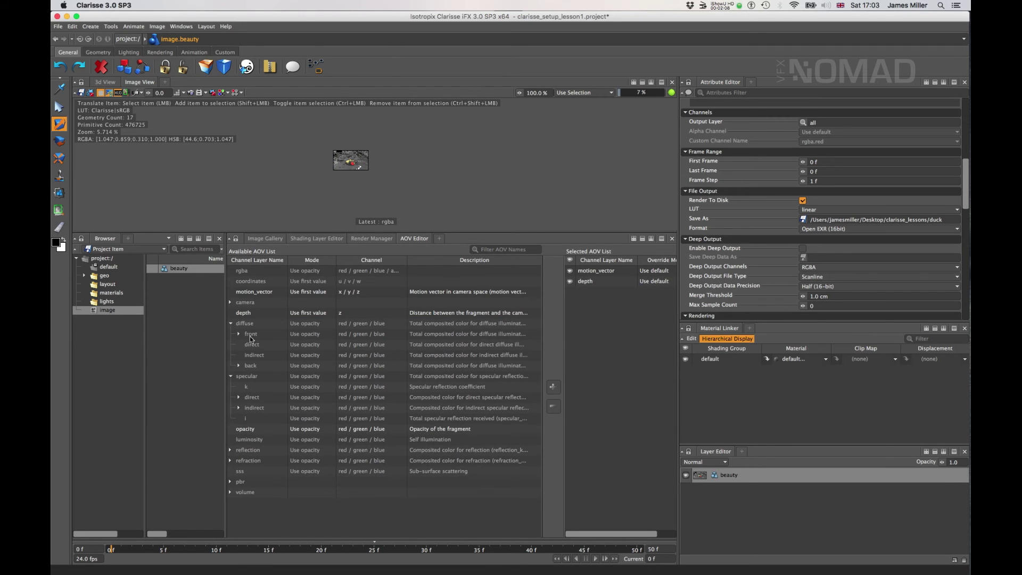
click(255, 323)
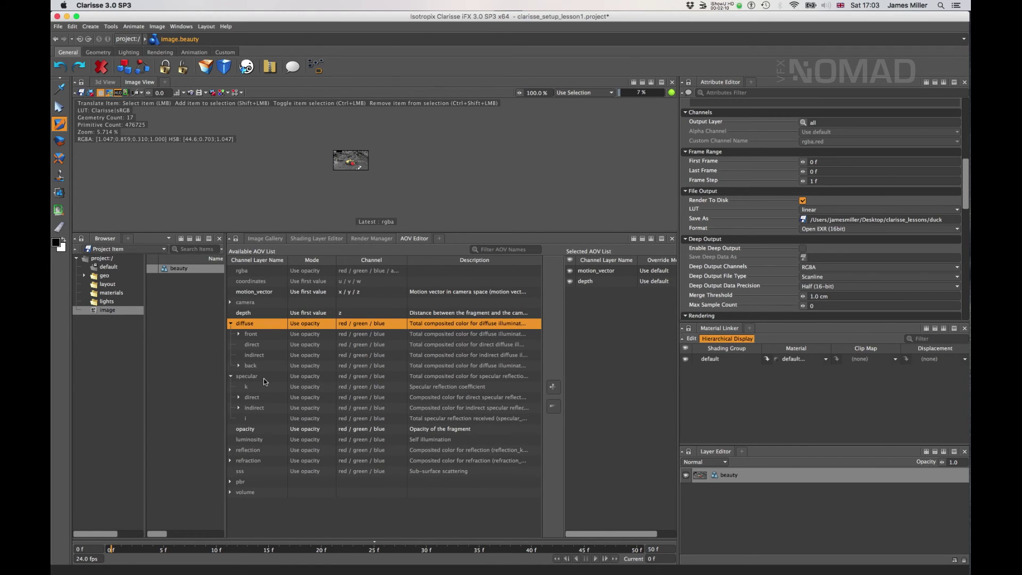
click(554, 388)
click(359, 376)
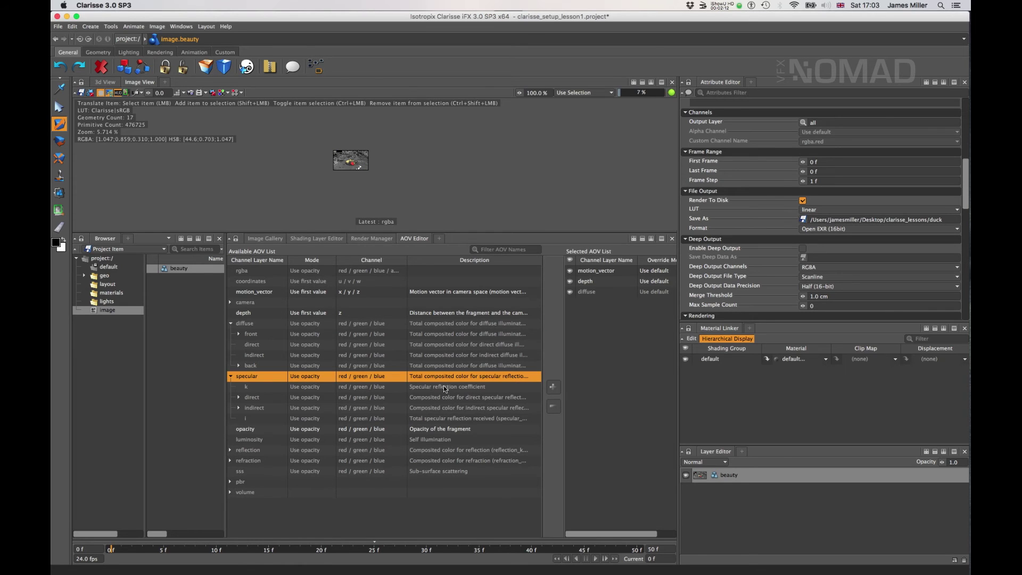
click(554, 388)
click(311, 461)
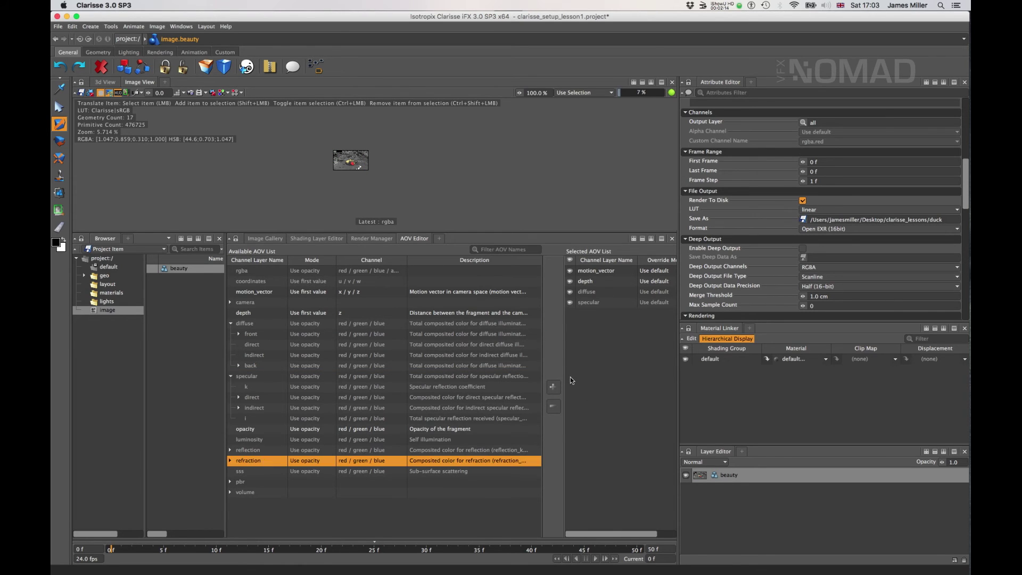
click(554, 387)
click(262, 454)
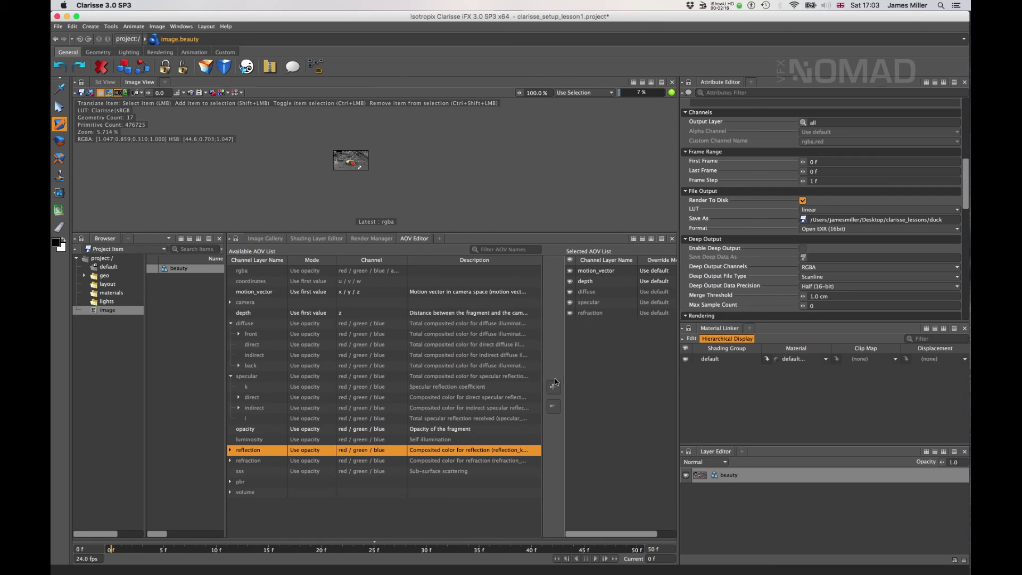
click(553, 388)
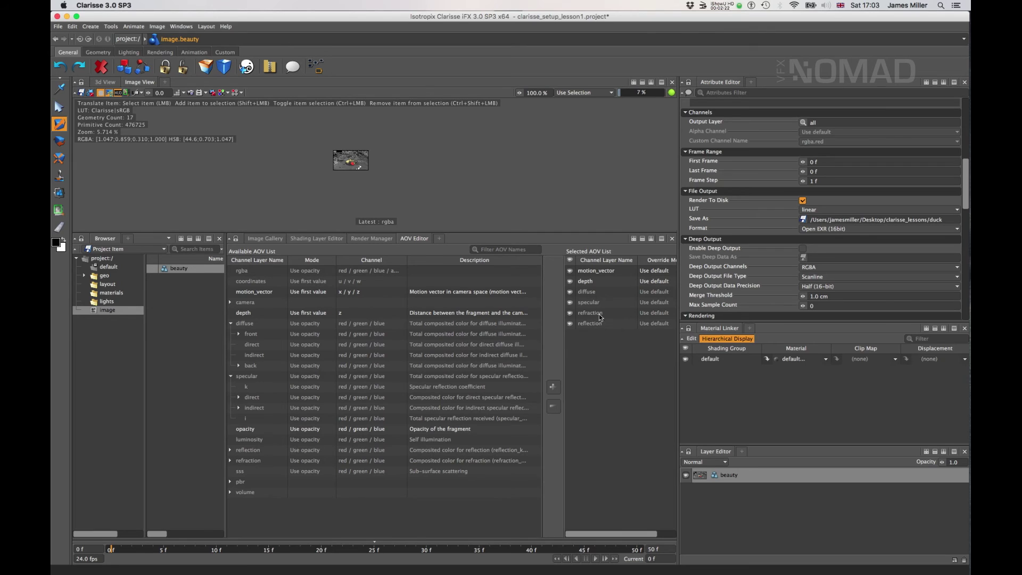
View the motion_vector channel with the exposure raised to 2.0 and restored to 0.0, and display the depth channel
scroll(319, 157, up, 5)
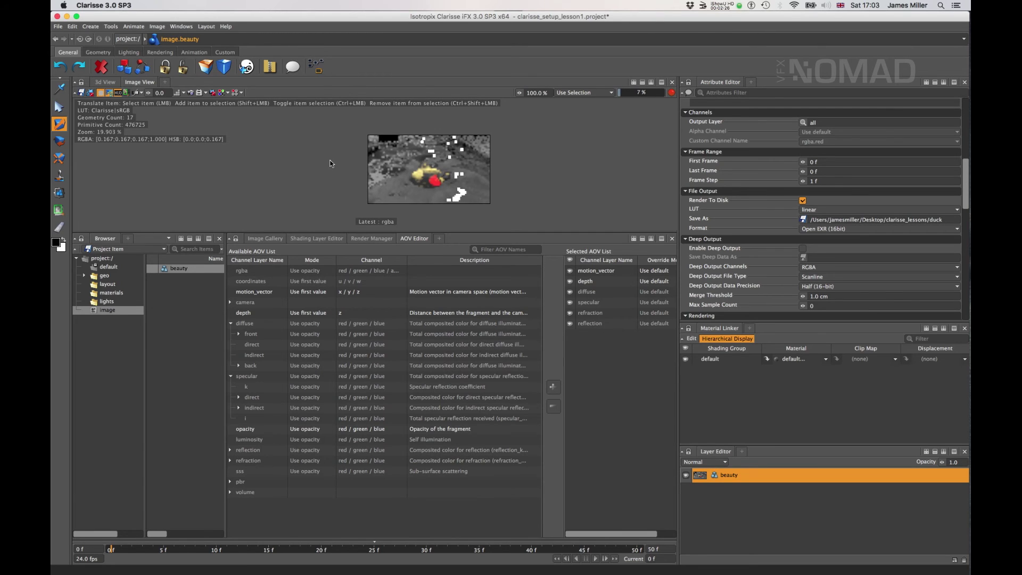
click(222, 92)
click(238, 118)
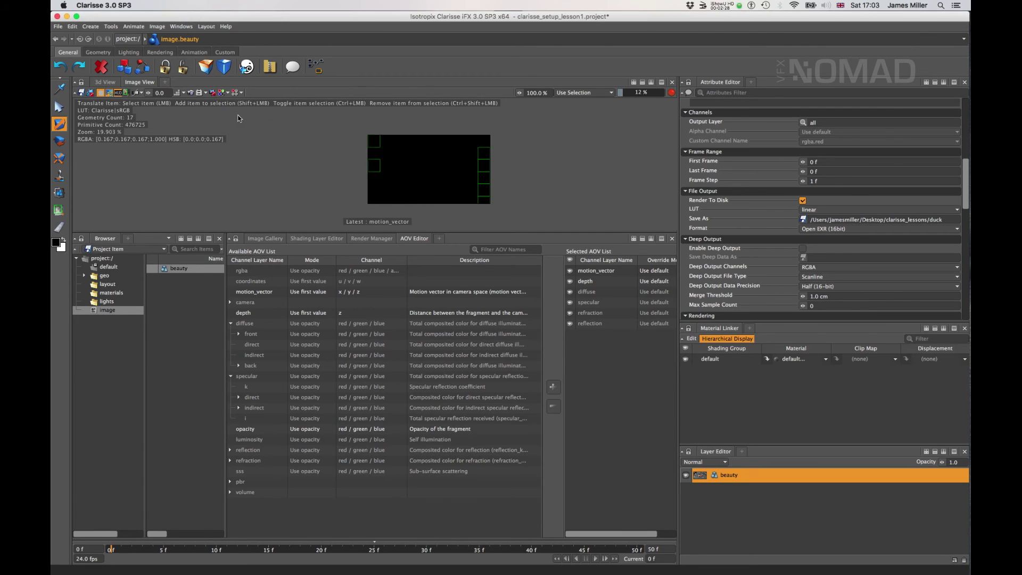
drag(151, 93, 152, 123)
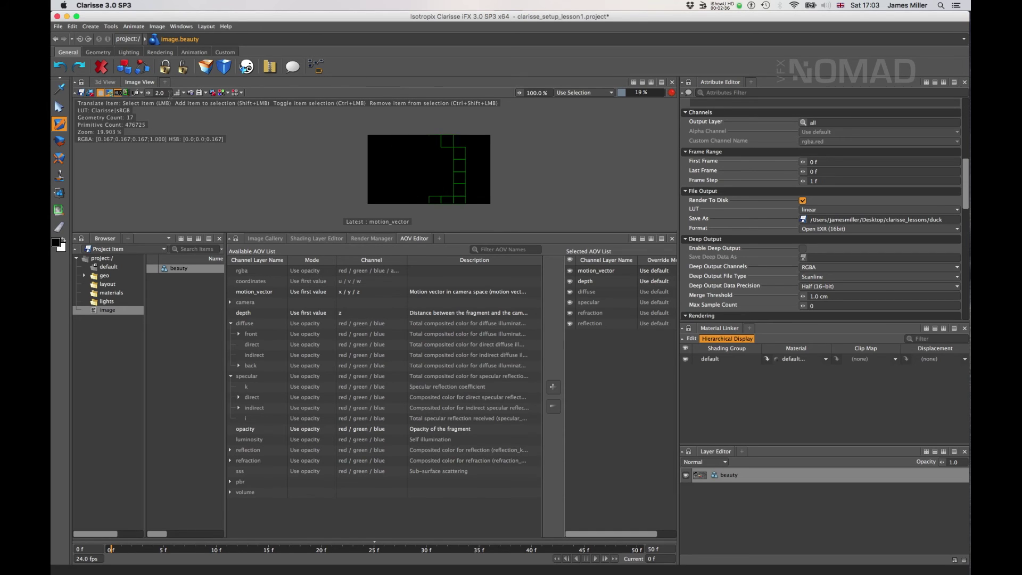
drag(149, 93, 123, 138)
click(221, 93)
click(247, 118)
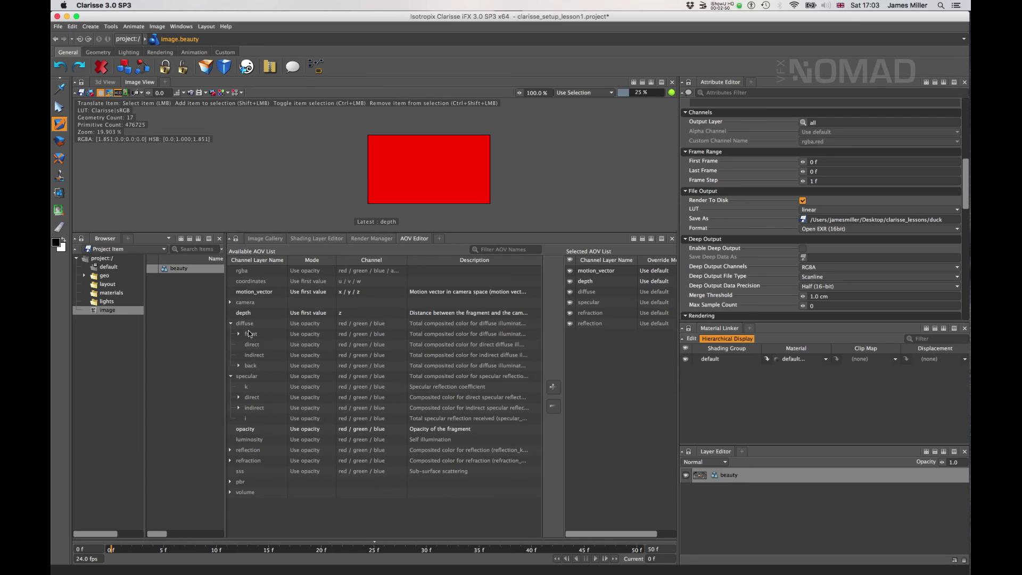
Look through the available pbr AOVs and add the direct diffuse reflection AOV to the beauty layer
click(230, 323)
click(230, 439)
scroll(283, 446, down, 2)
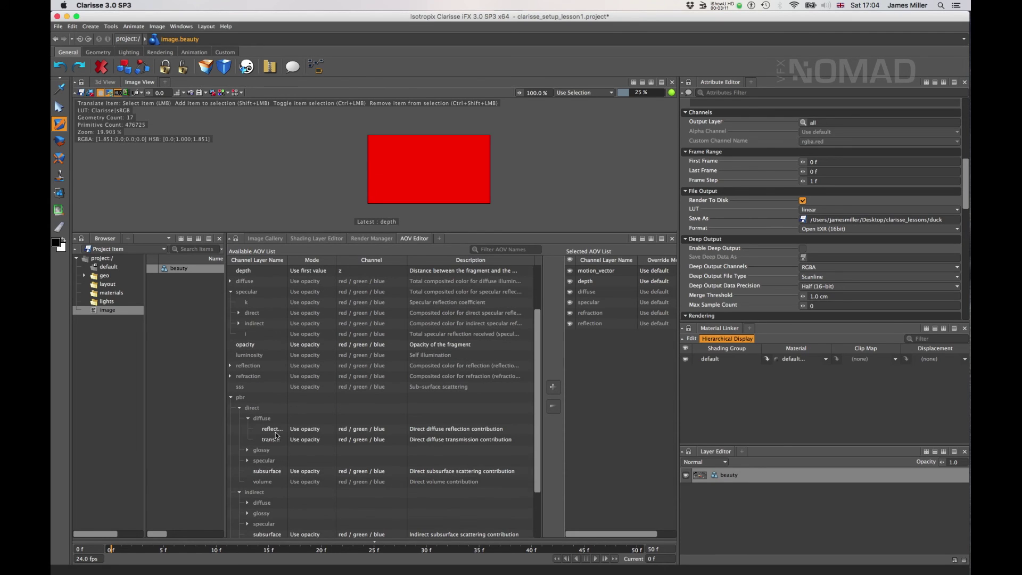
click(271, 428)
click(247, 460)
click(247, 460)
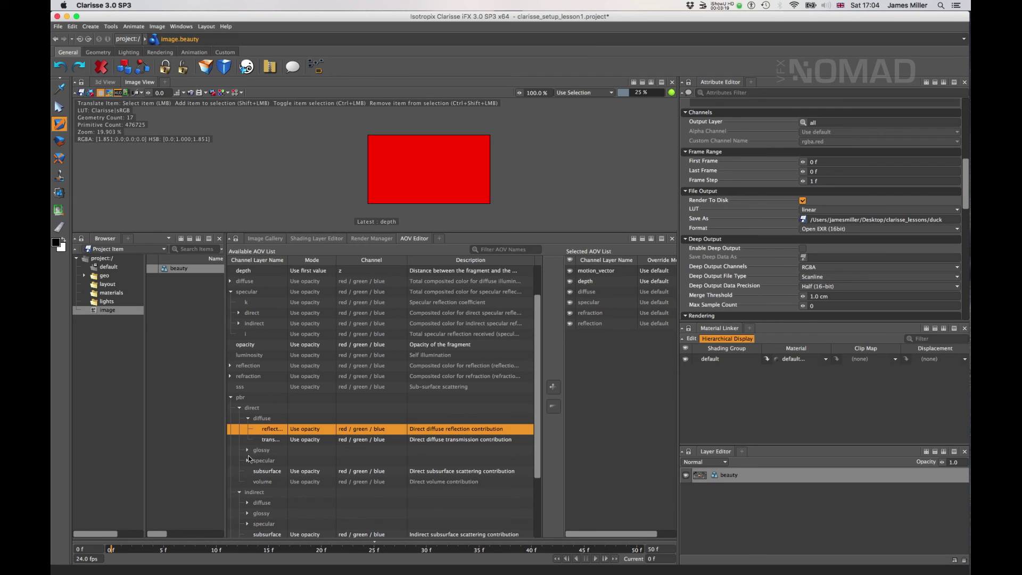
click(243, 398)
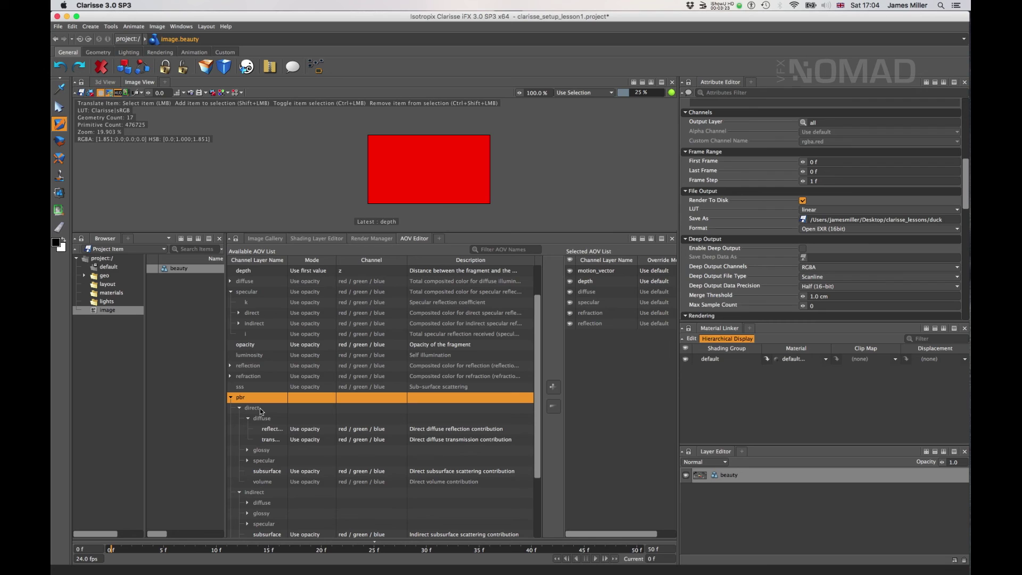
click(279, 430)
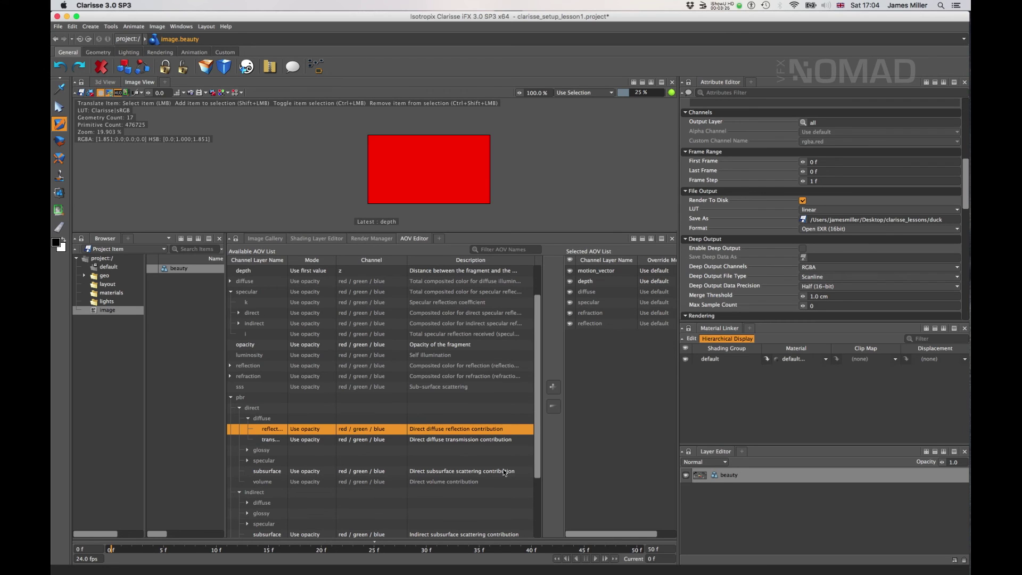
click(551, 388)
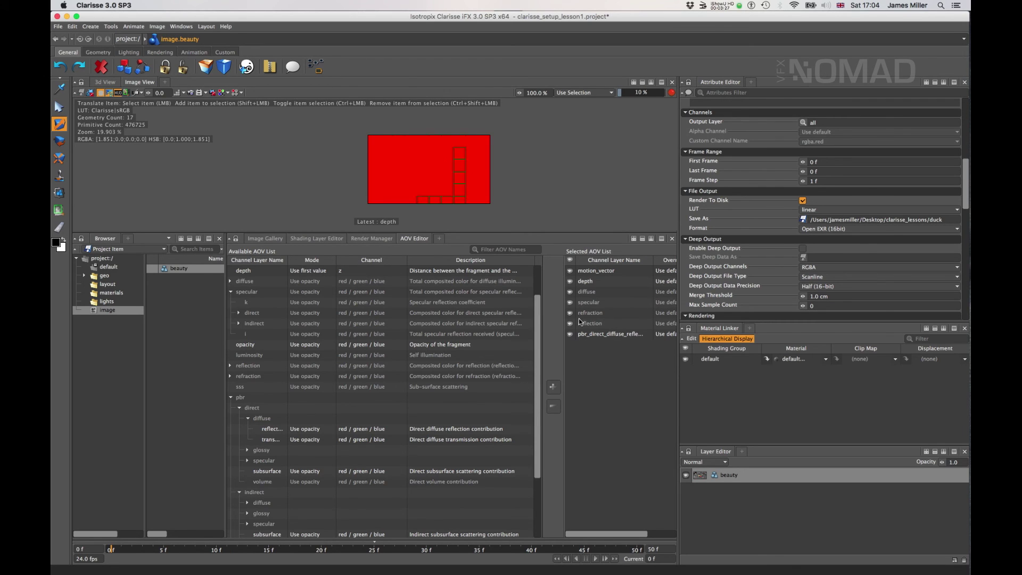
Remove the diffuse, specular, refraction and reflection AOVs from the beauty layer's selected AOVs
scroll(379, 340, up, 2)
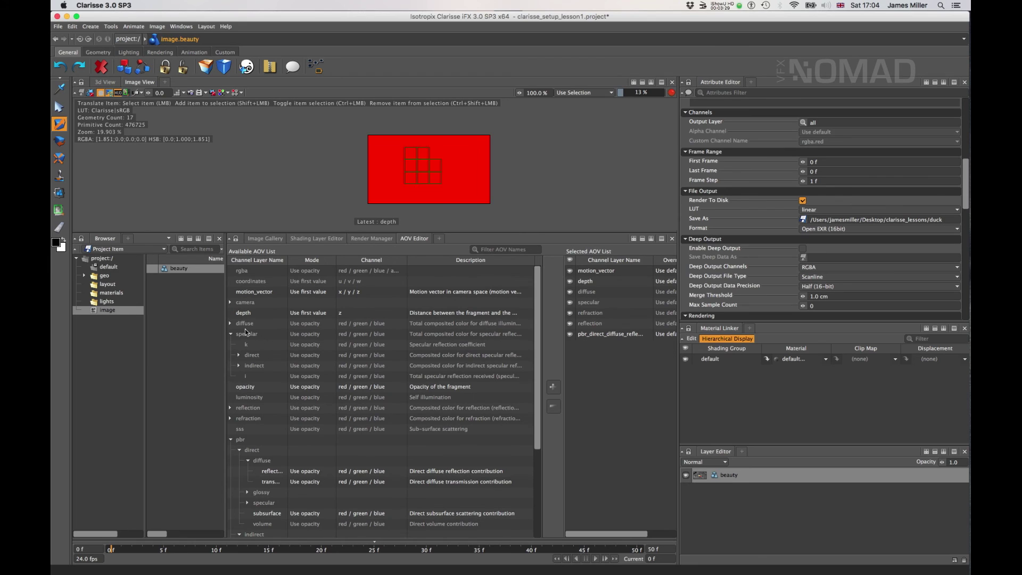
click(230, 324)
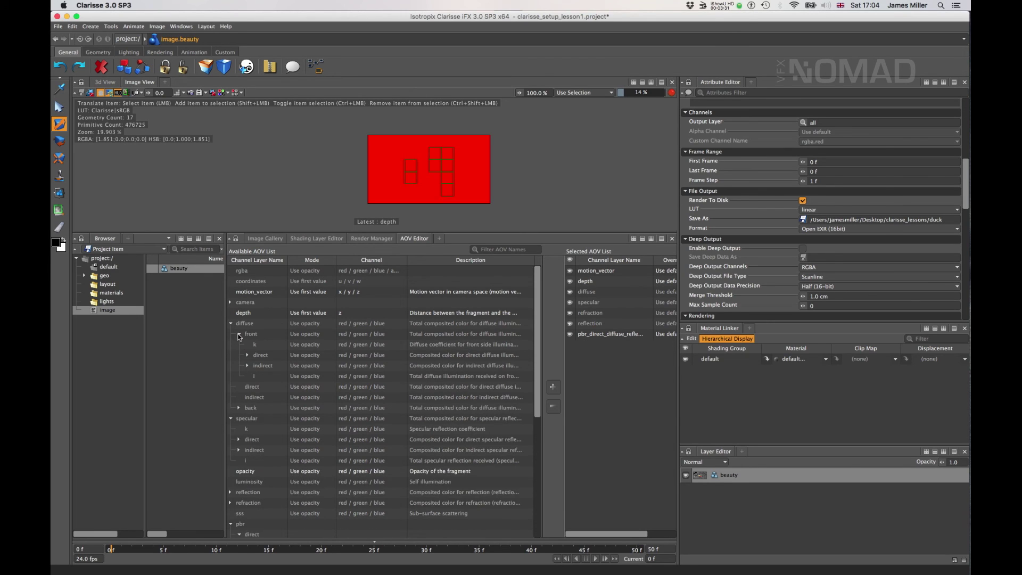
click(601, 323)
shift+click(602, 294)
click(554, 406)
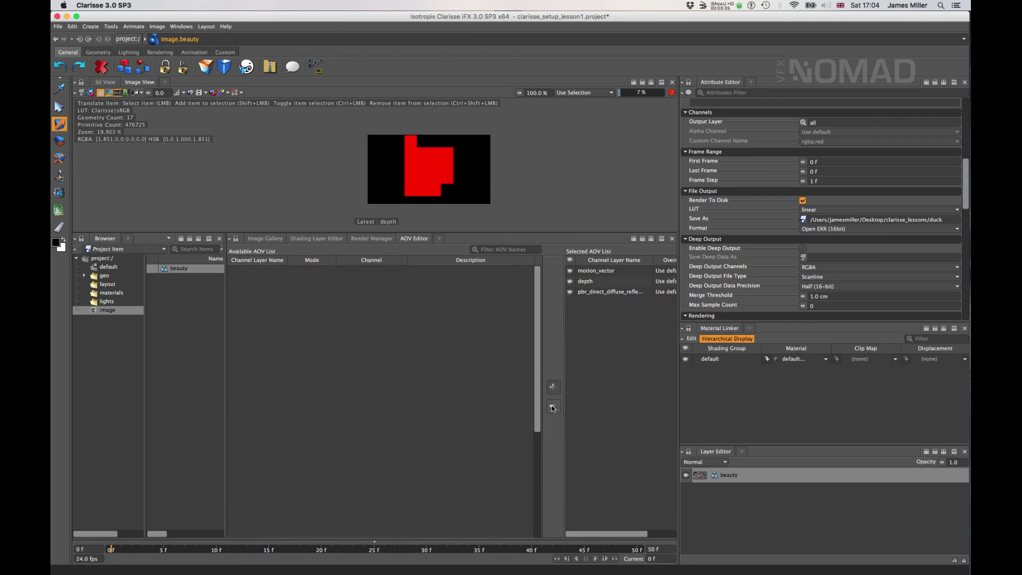
Display the pbr_direct_diffuse_reflection channel of the beauty layer in the Image View
click(220, 93)
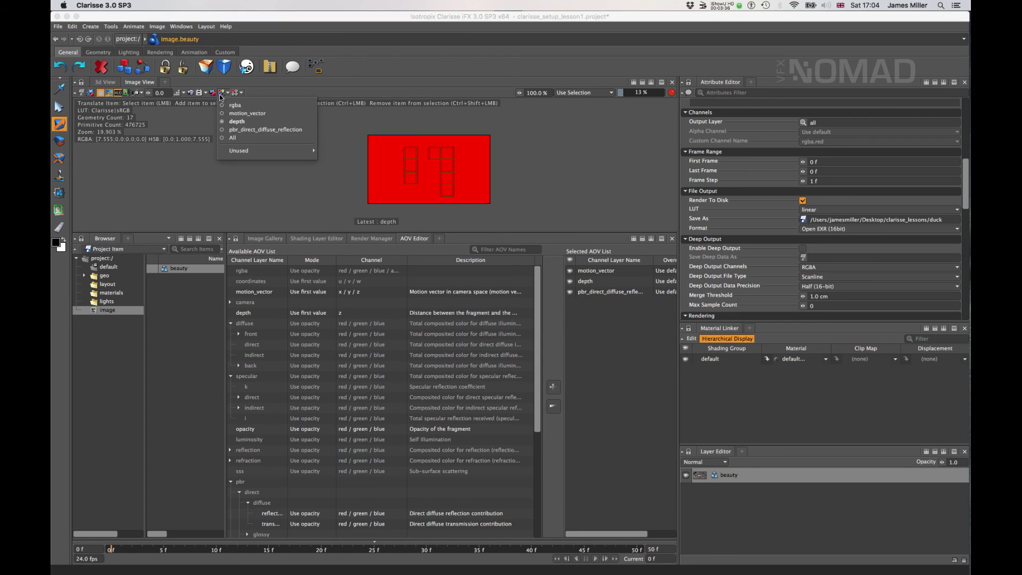
click(251, 130)
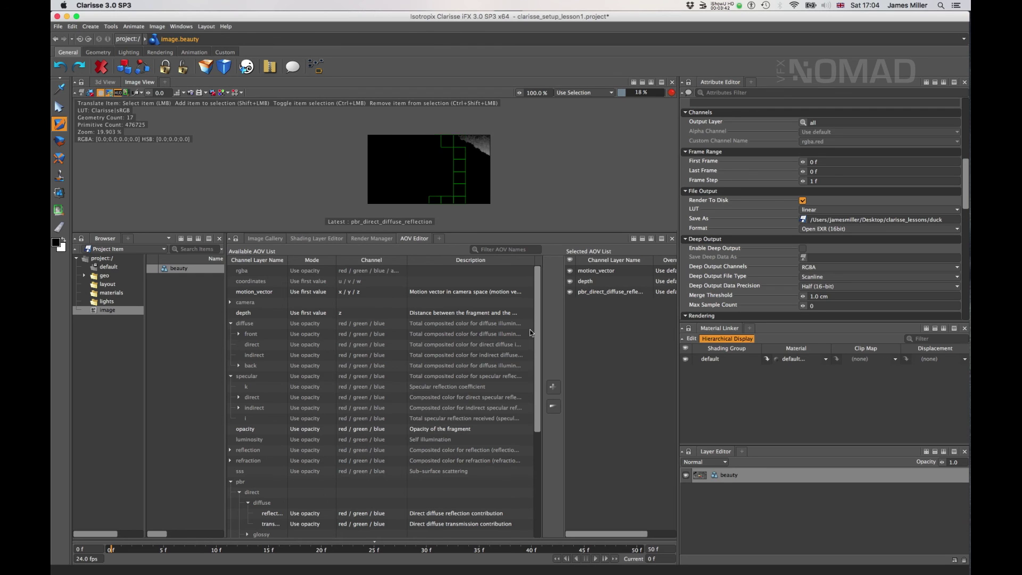
click(790, 473)
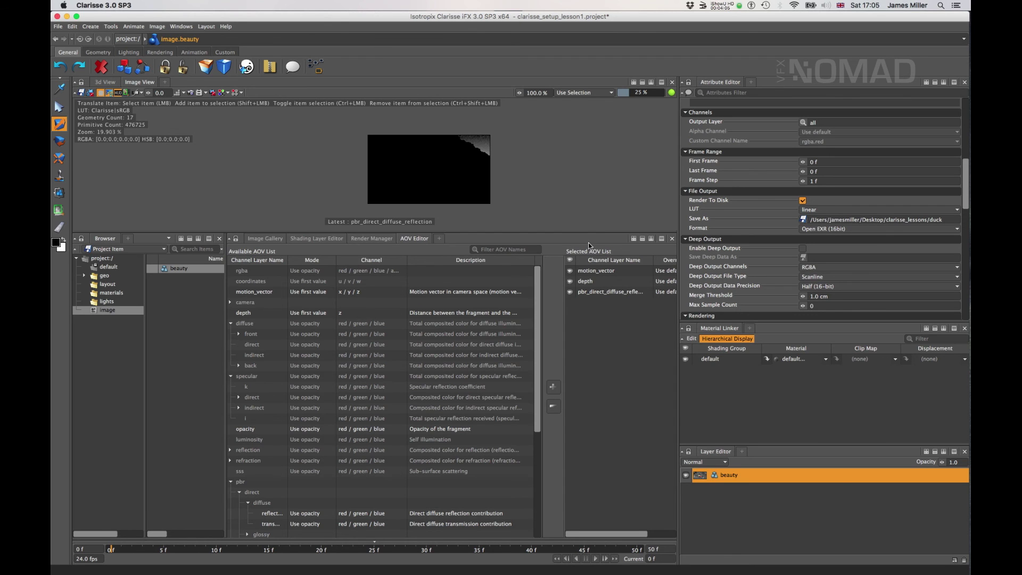
Enlarge the Image View and switch the displayed channel to rgba
drag(596, 235, 489, 407)
scroll(485, 296, up, 3)
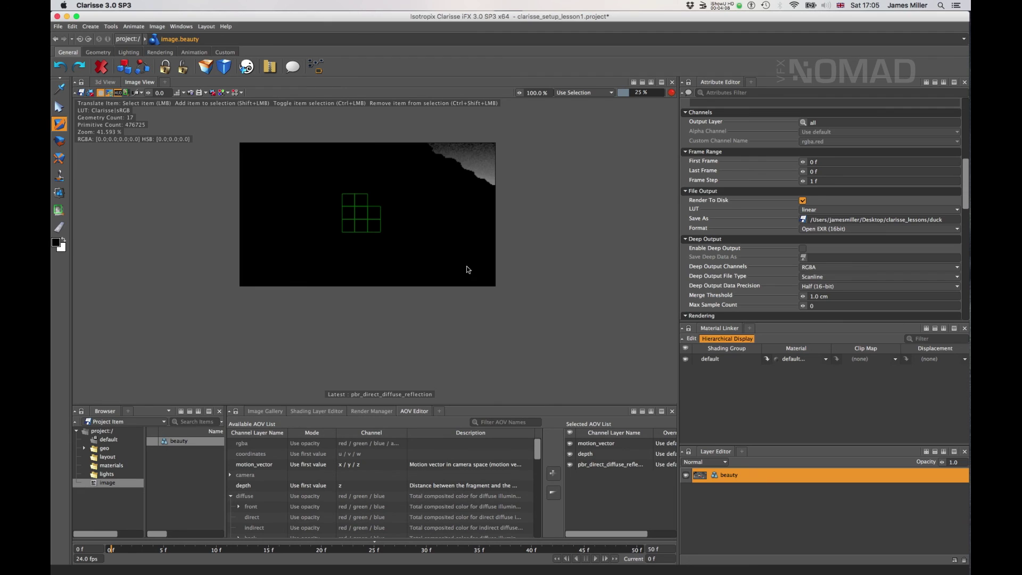
click(223, 93)
click(239, 106)
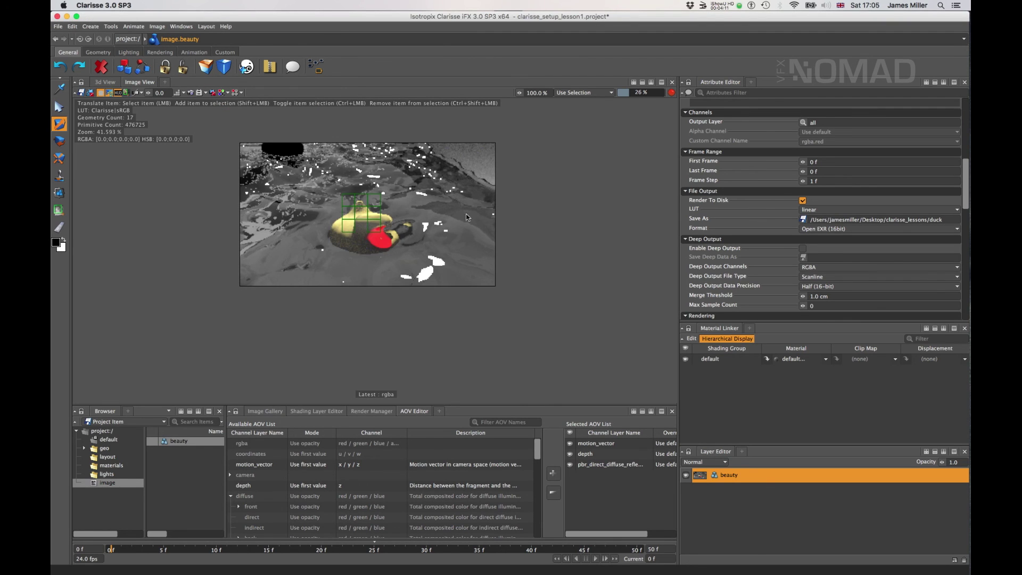